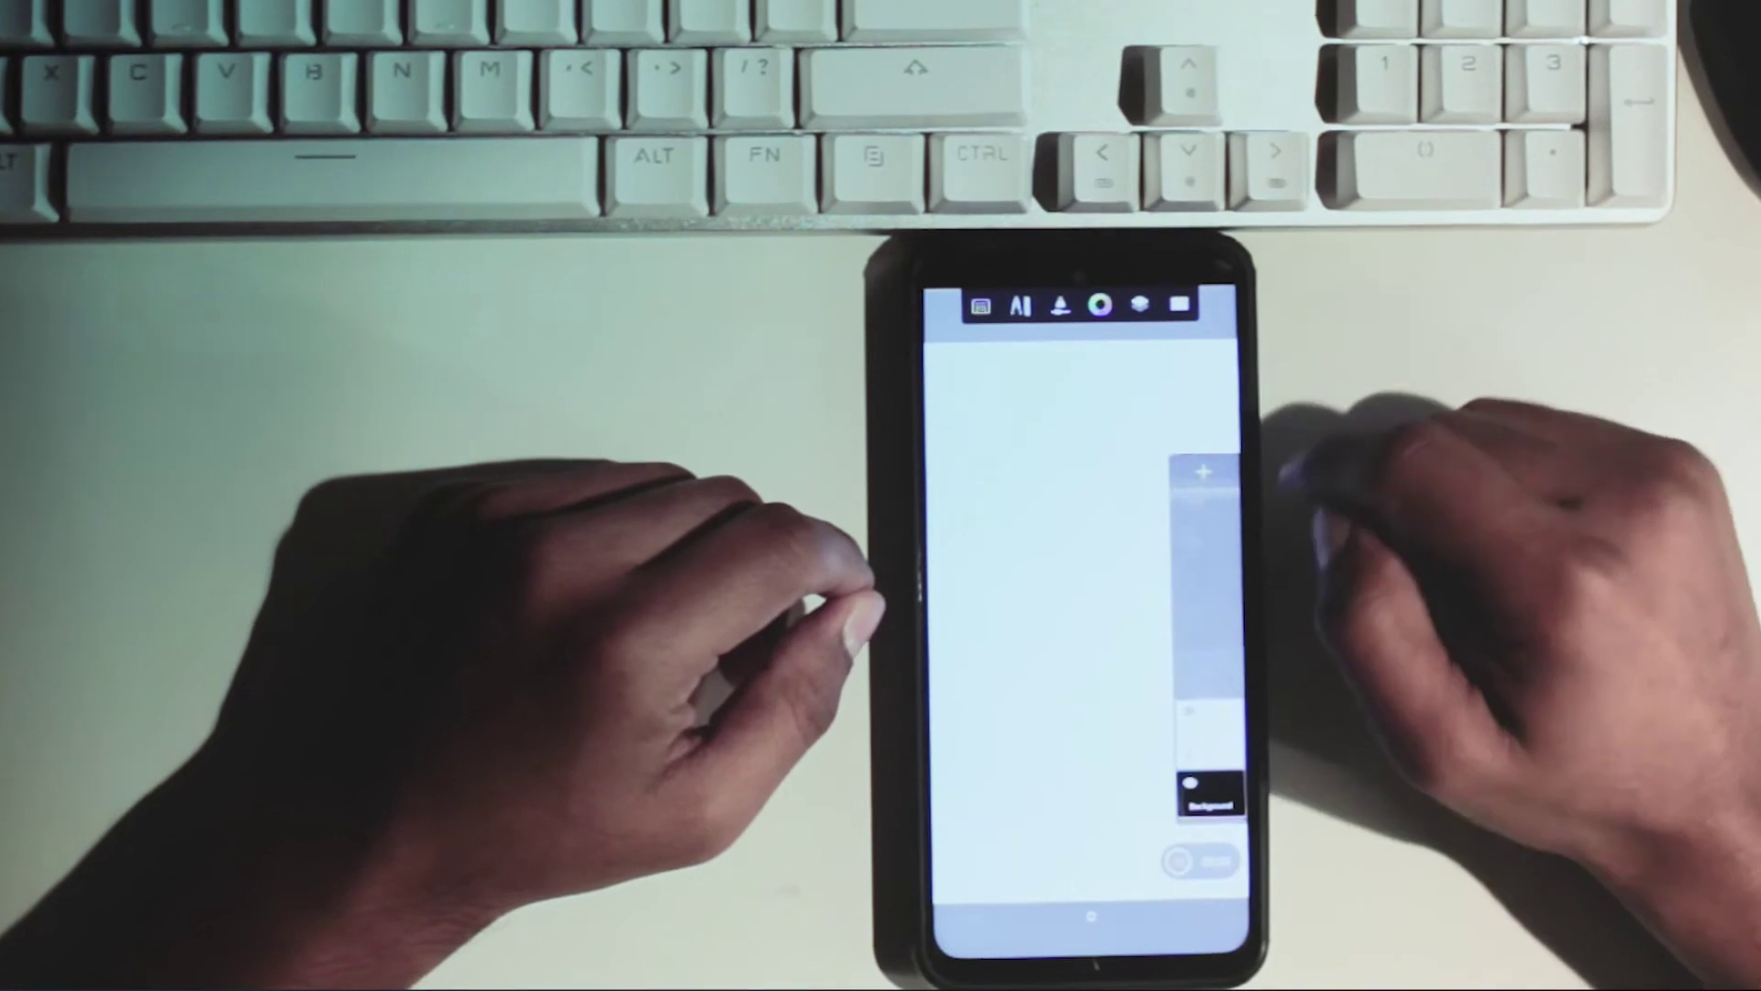
Set the canvas background layer's colour to black in the drawing app
click(1209, 800)
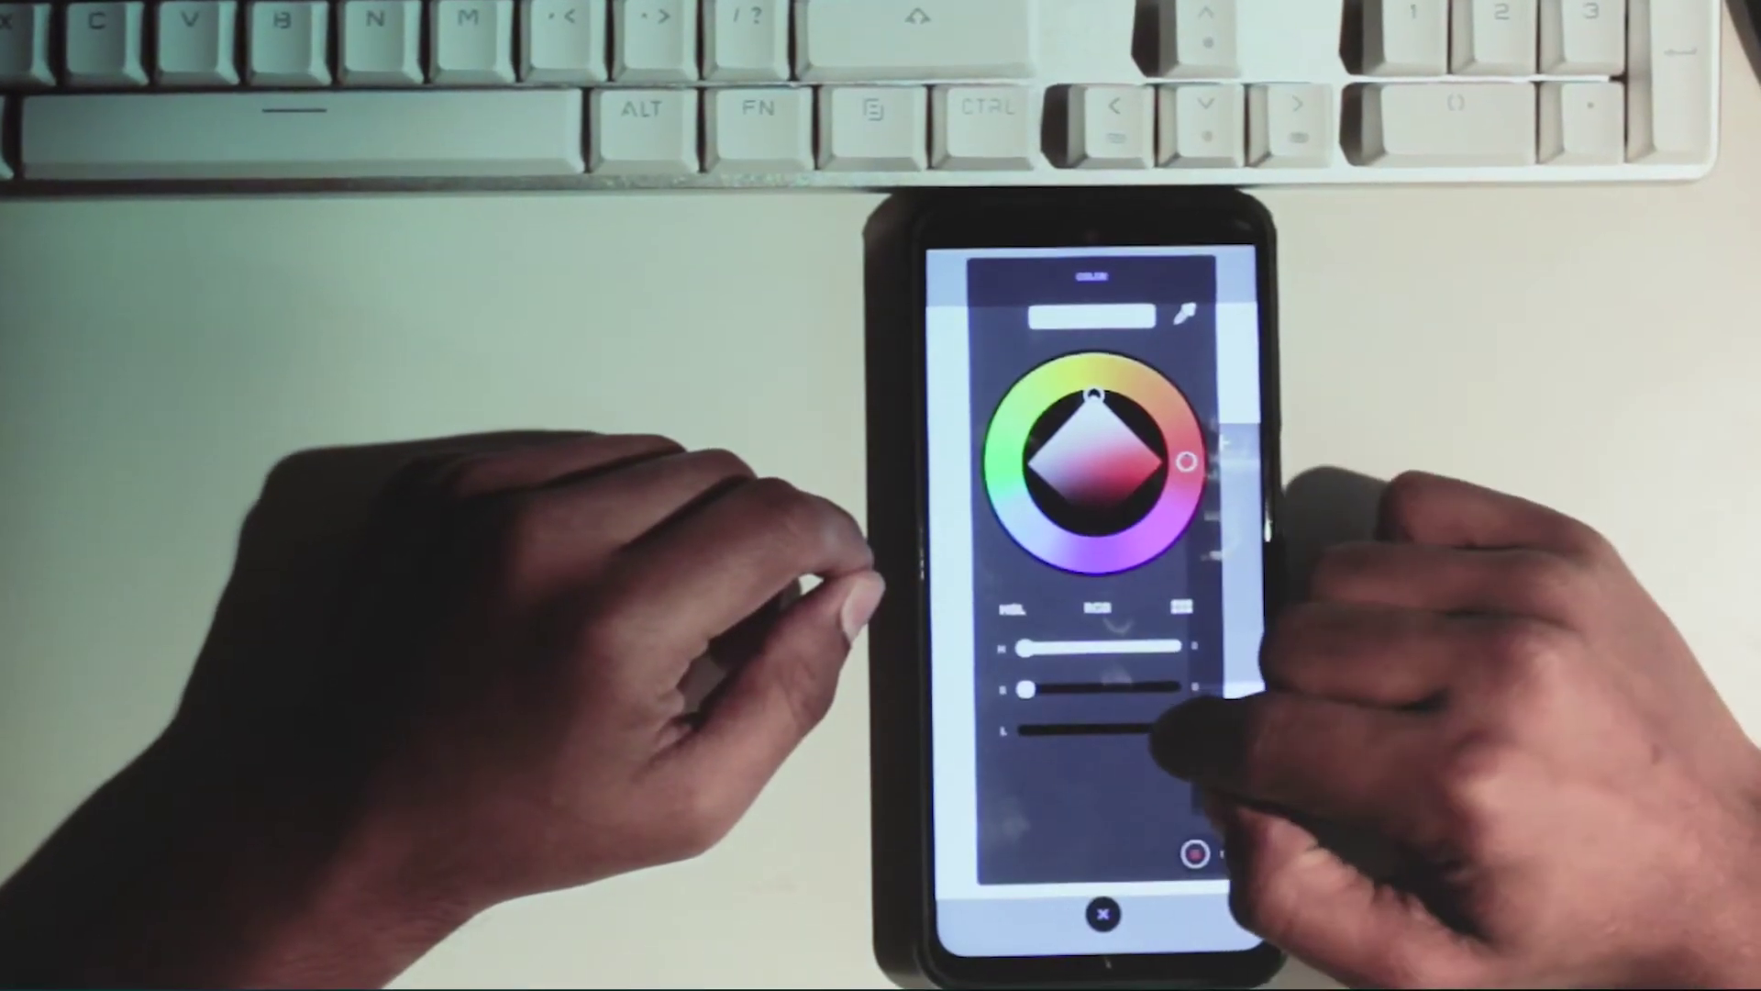
drag(1170, 731, 1023, 731)
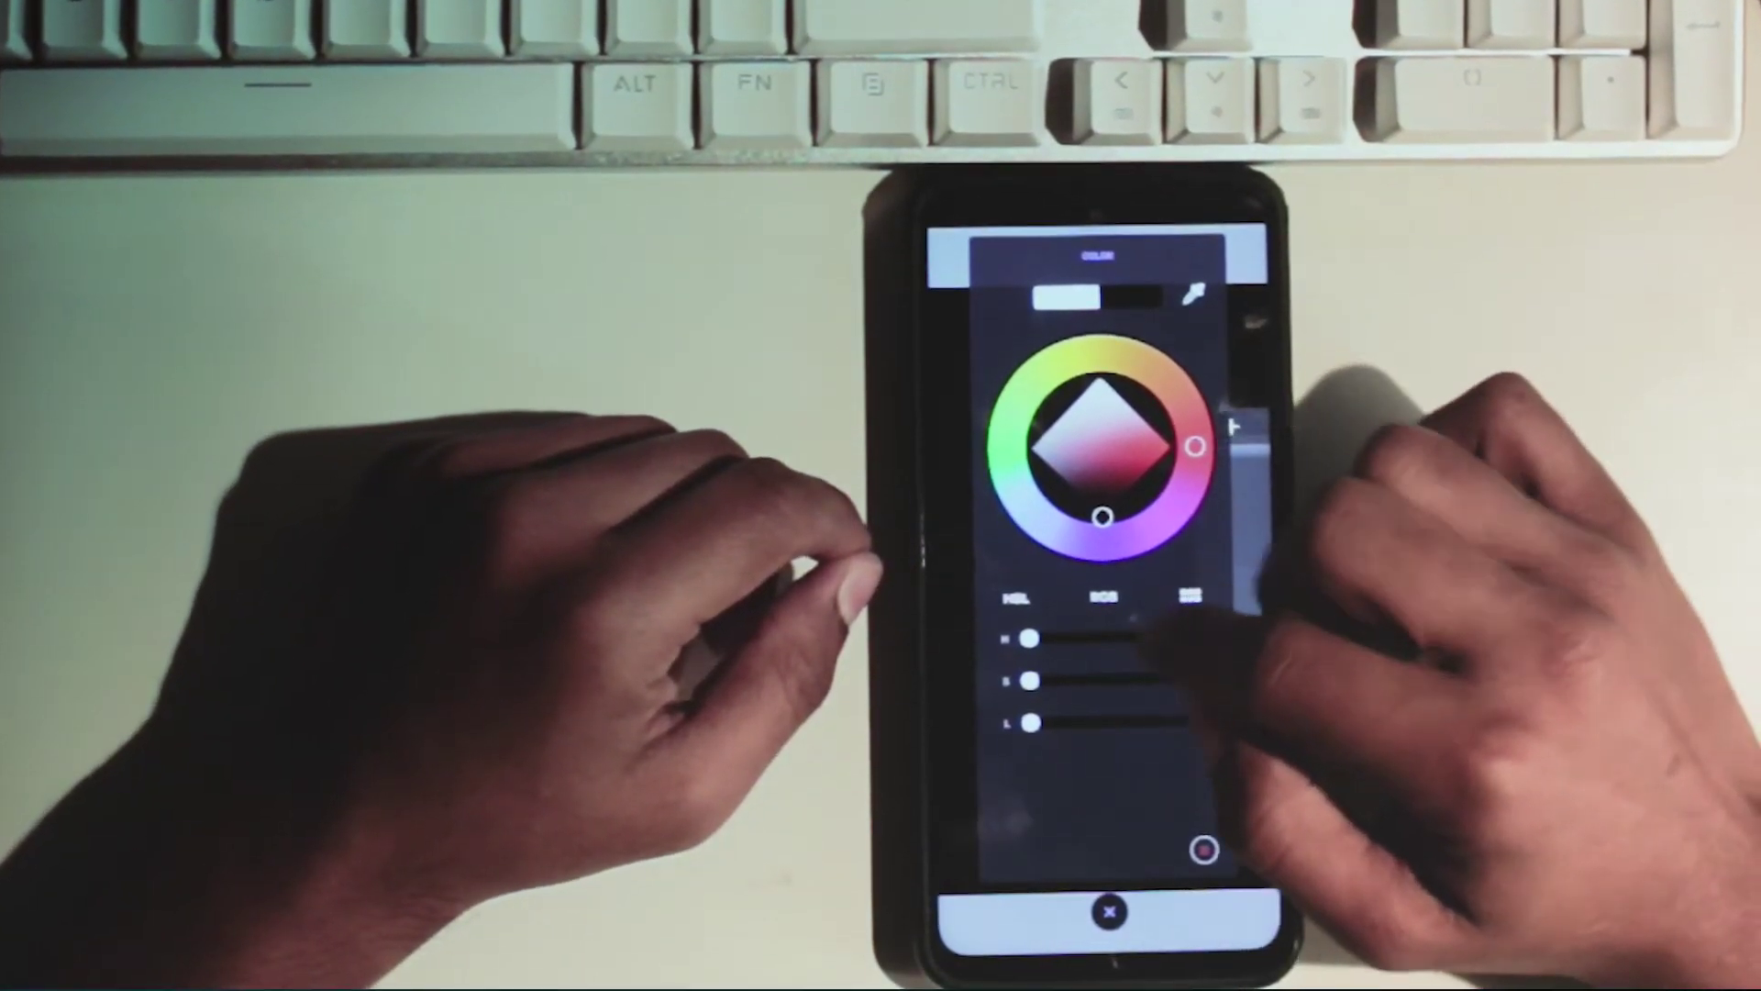
click(1108, 912)
click(1229, 724)
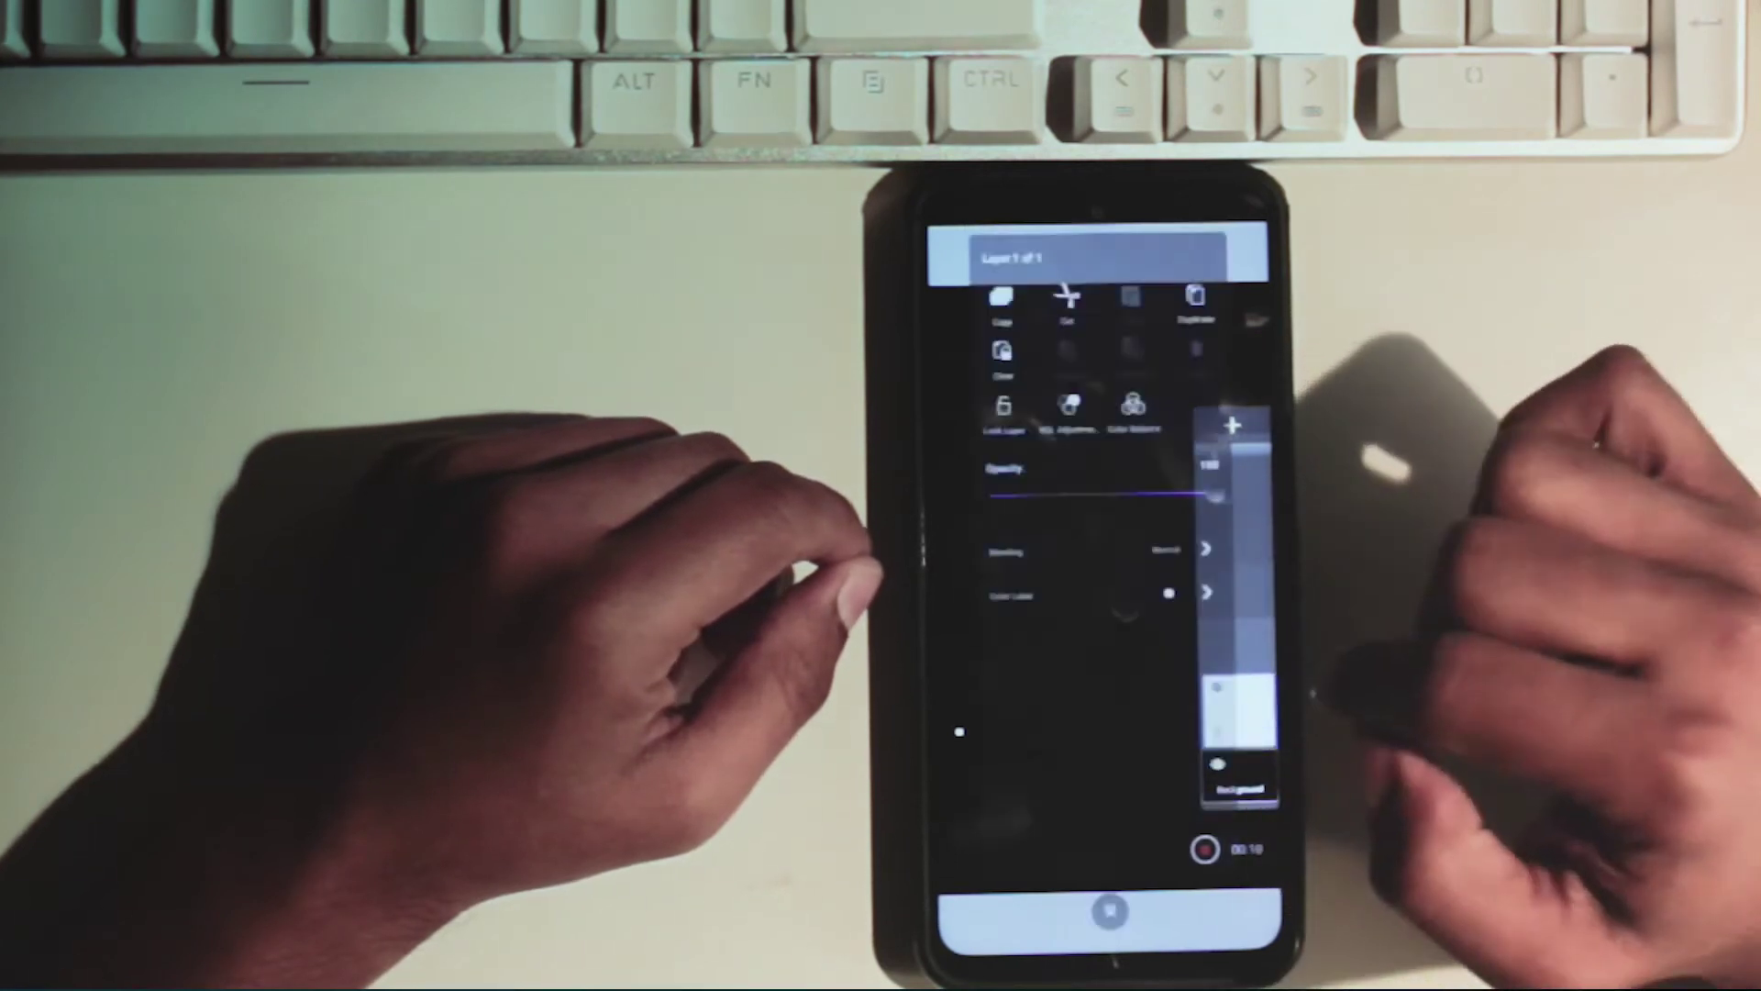
click(1183, 642)
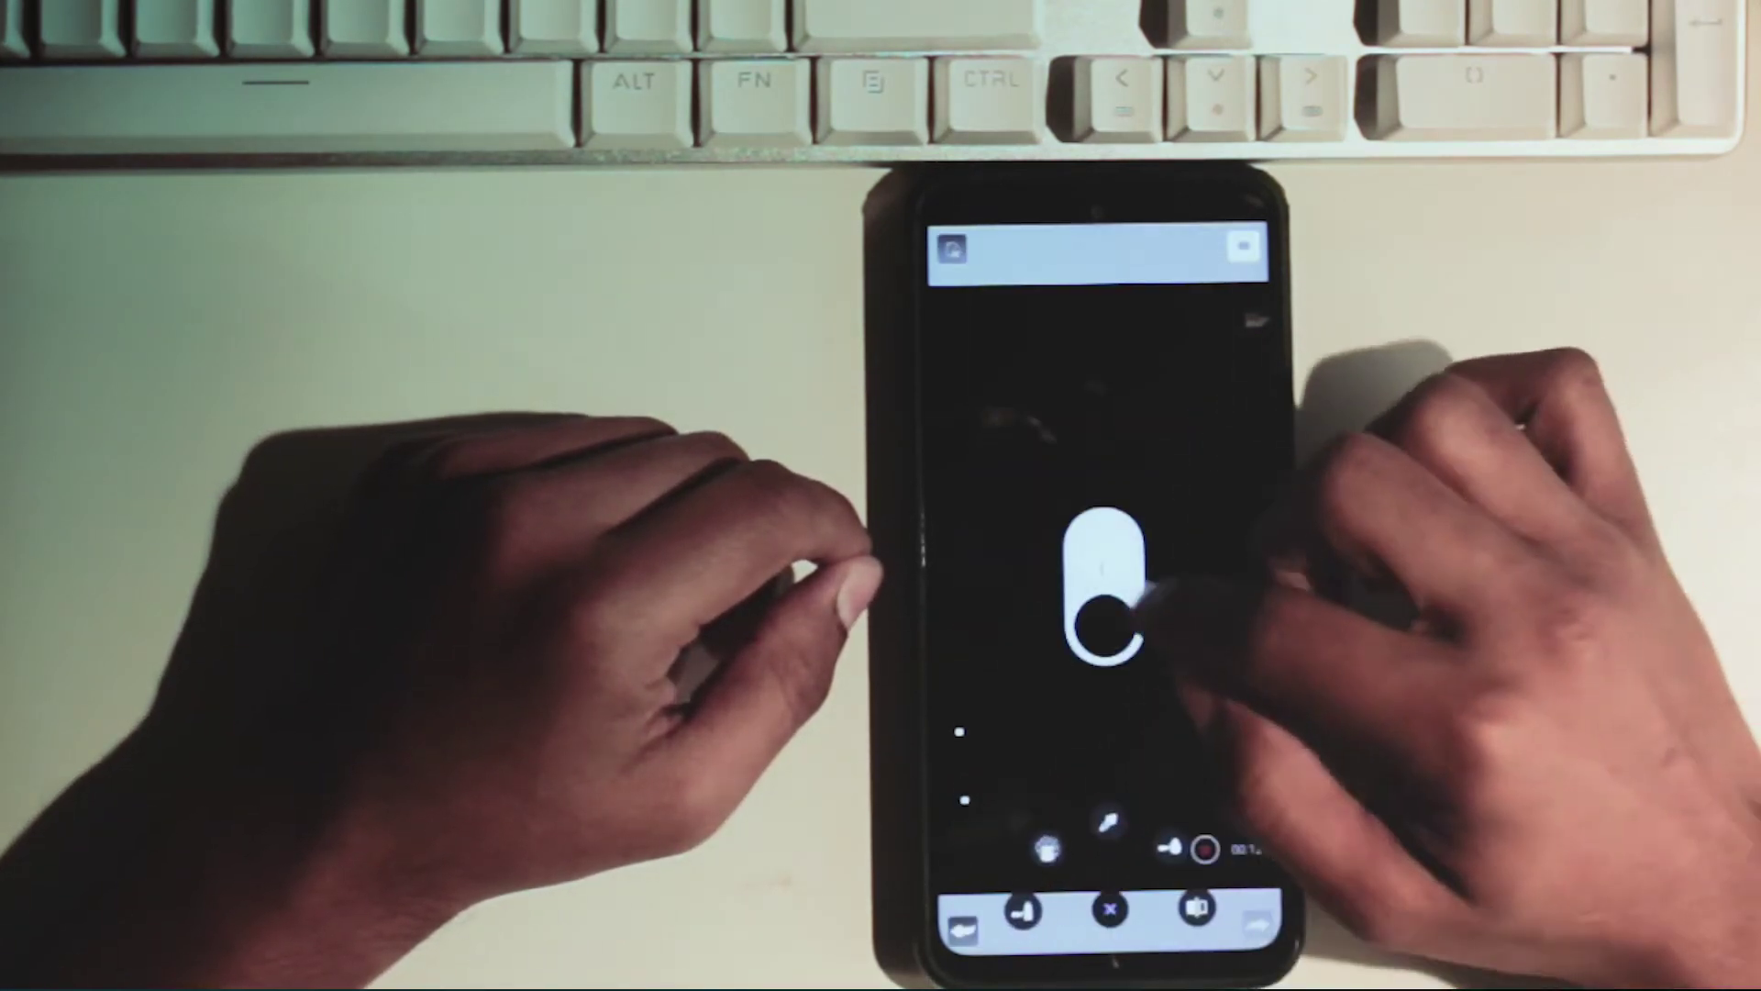
Choose a writing brush from the Legacy brush set and return to the black canvas
click(1076, 243)
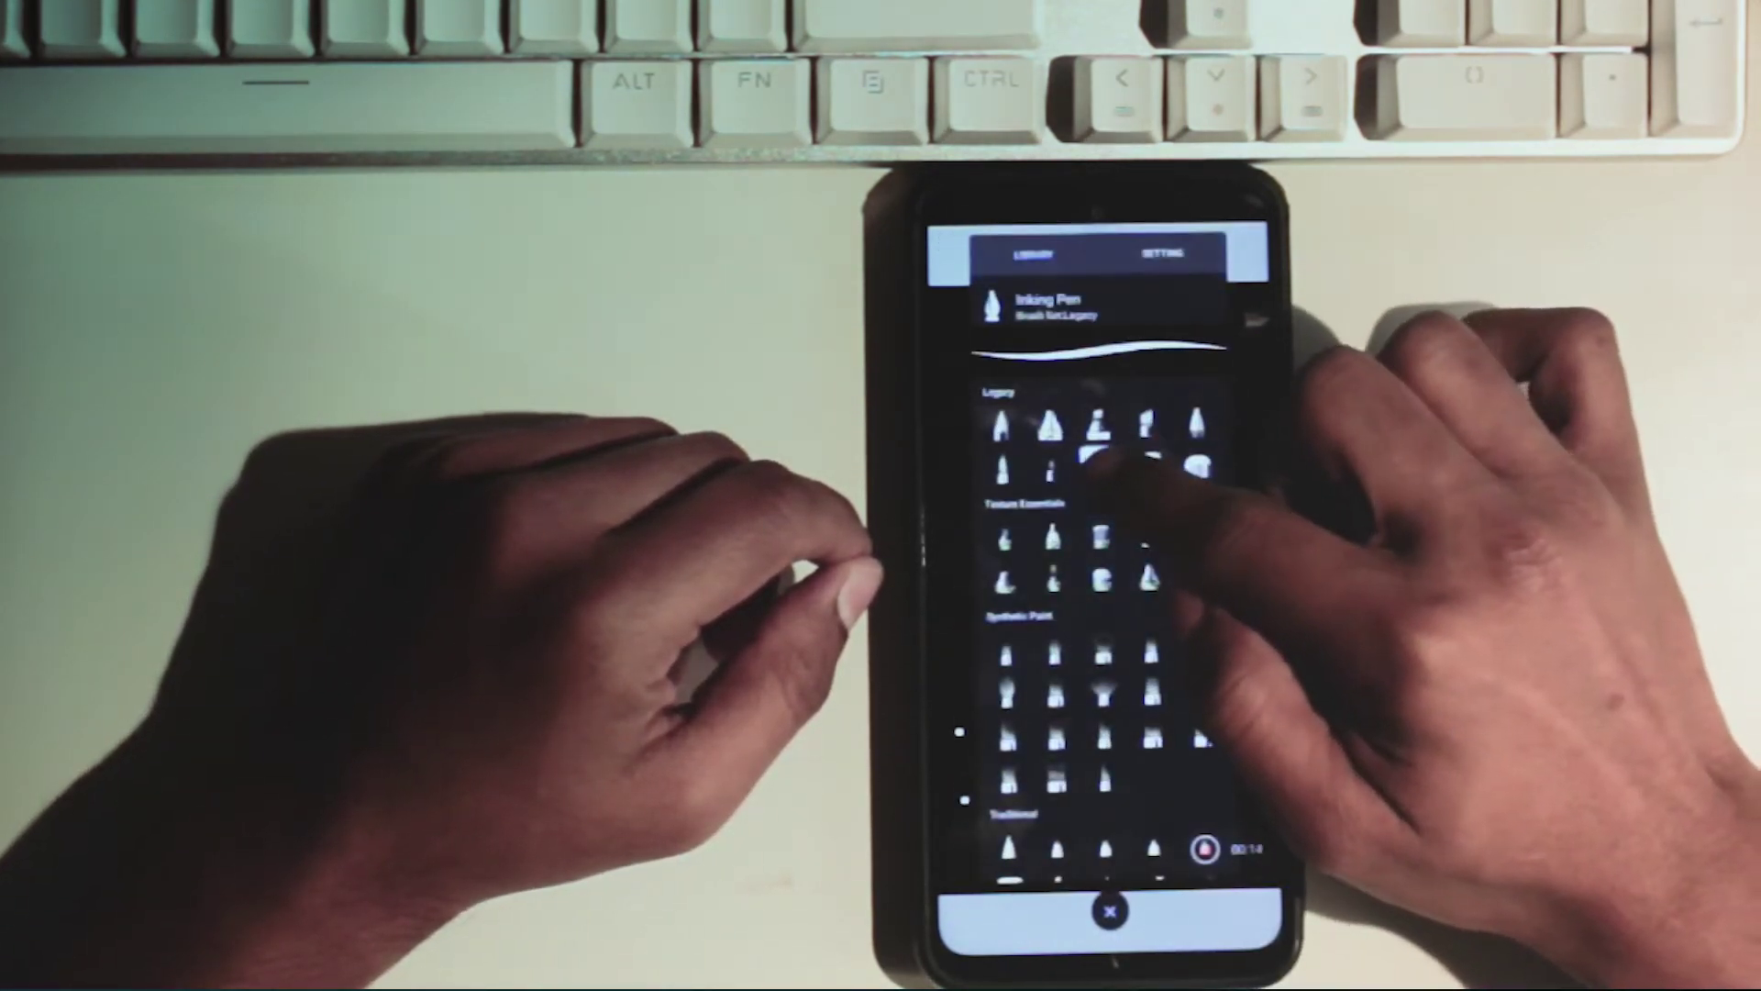
click(1098, 466)
click(1211, 660)
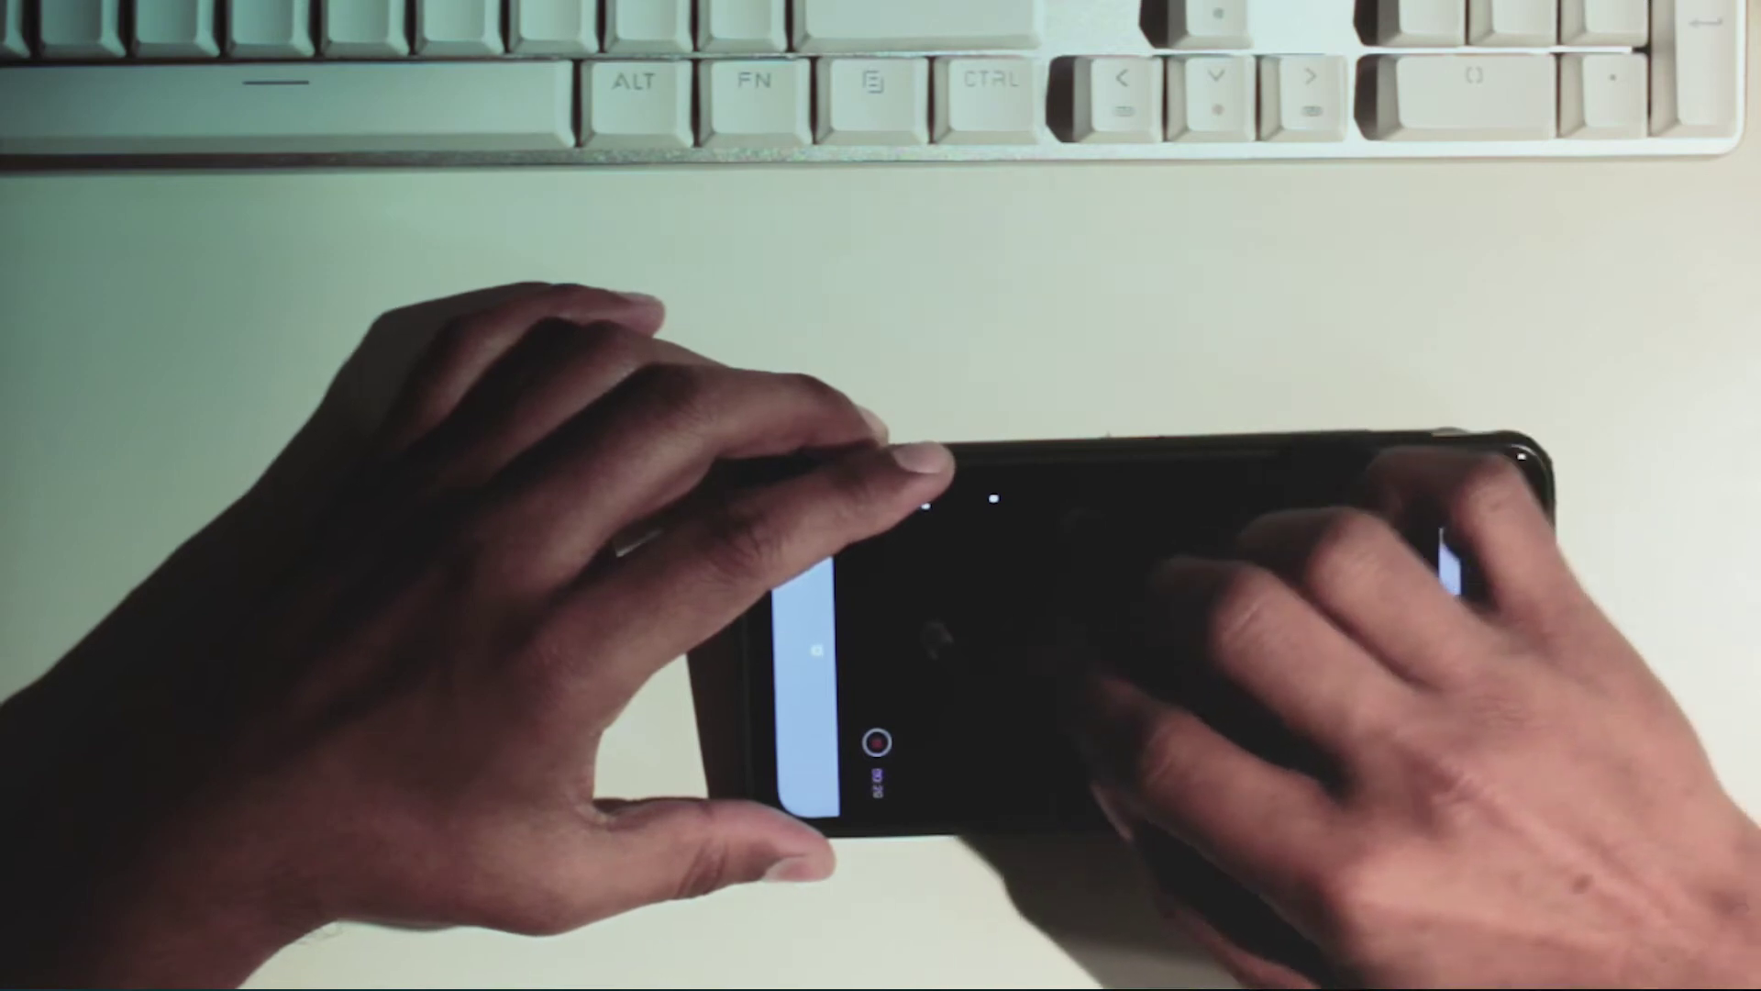
Handwrite the name in white across the sideways canvas, underline it with a diagonal stroke, and stop the screen recording
mouse_move(986, 697)
mouse_down()
mouse_move(980, 733)
mouse_move(1030, 725)
mouse_move(1030, 649)
mouse_move(1082, 668)
mouse_move(1092, 624)
mouse_move(1138, 679)
mouse_move(1220, 551)
mouse_move(1248, 626)
mouse_up()
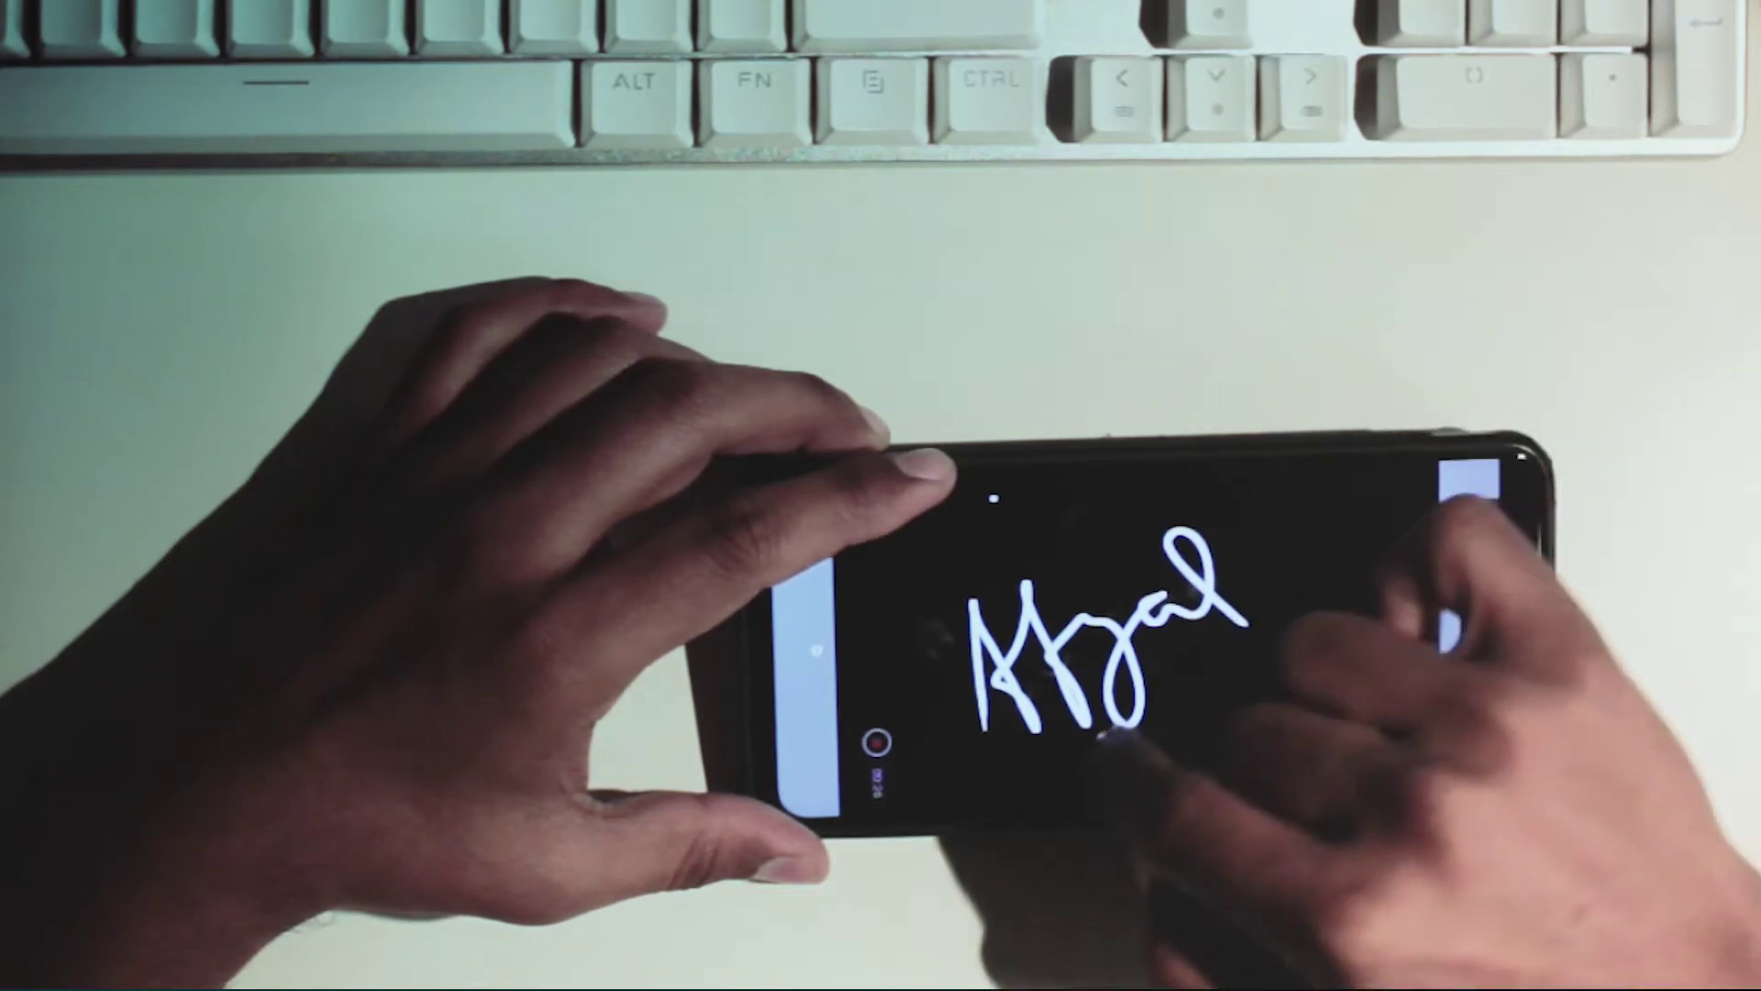
drag(1115, 727, 1278, 598)
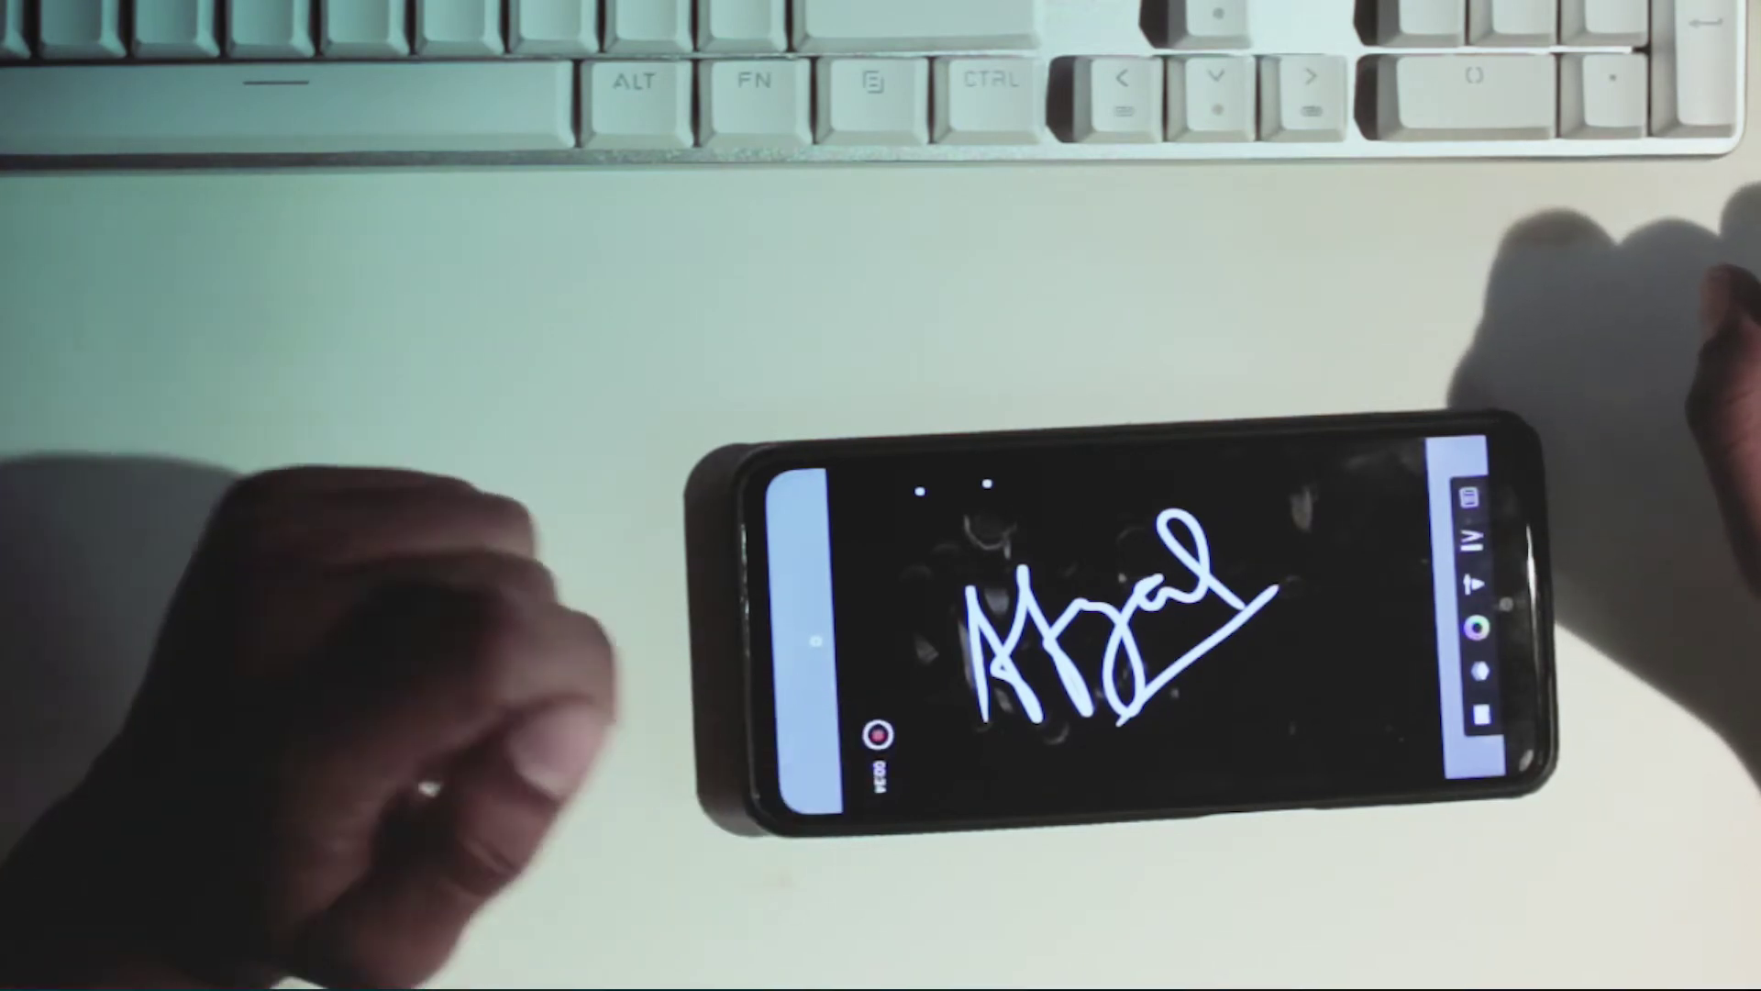
click(876, 731)
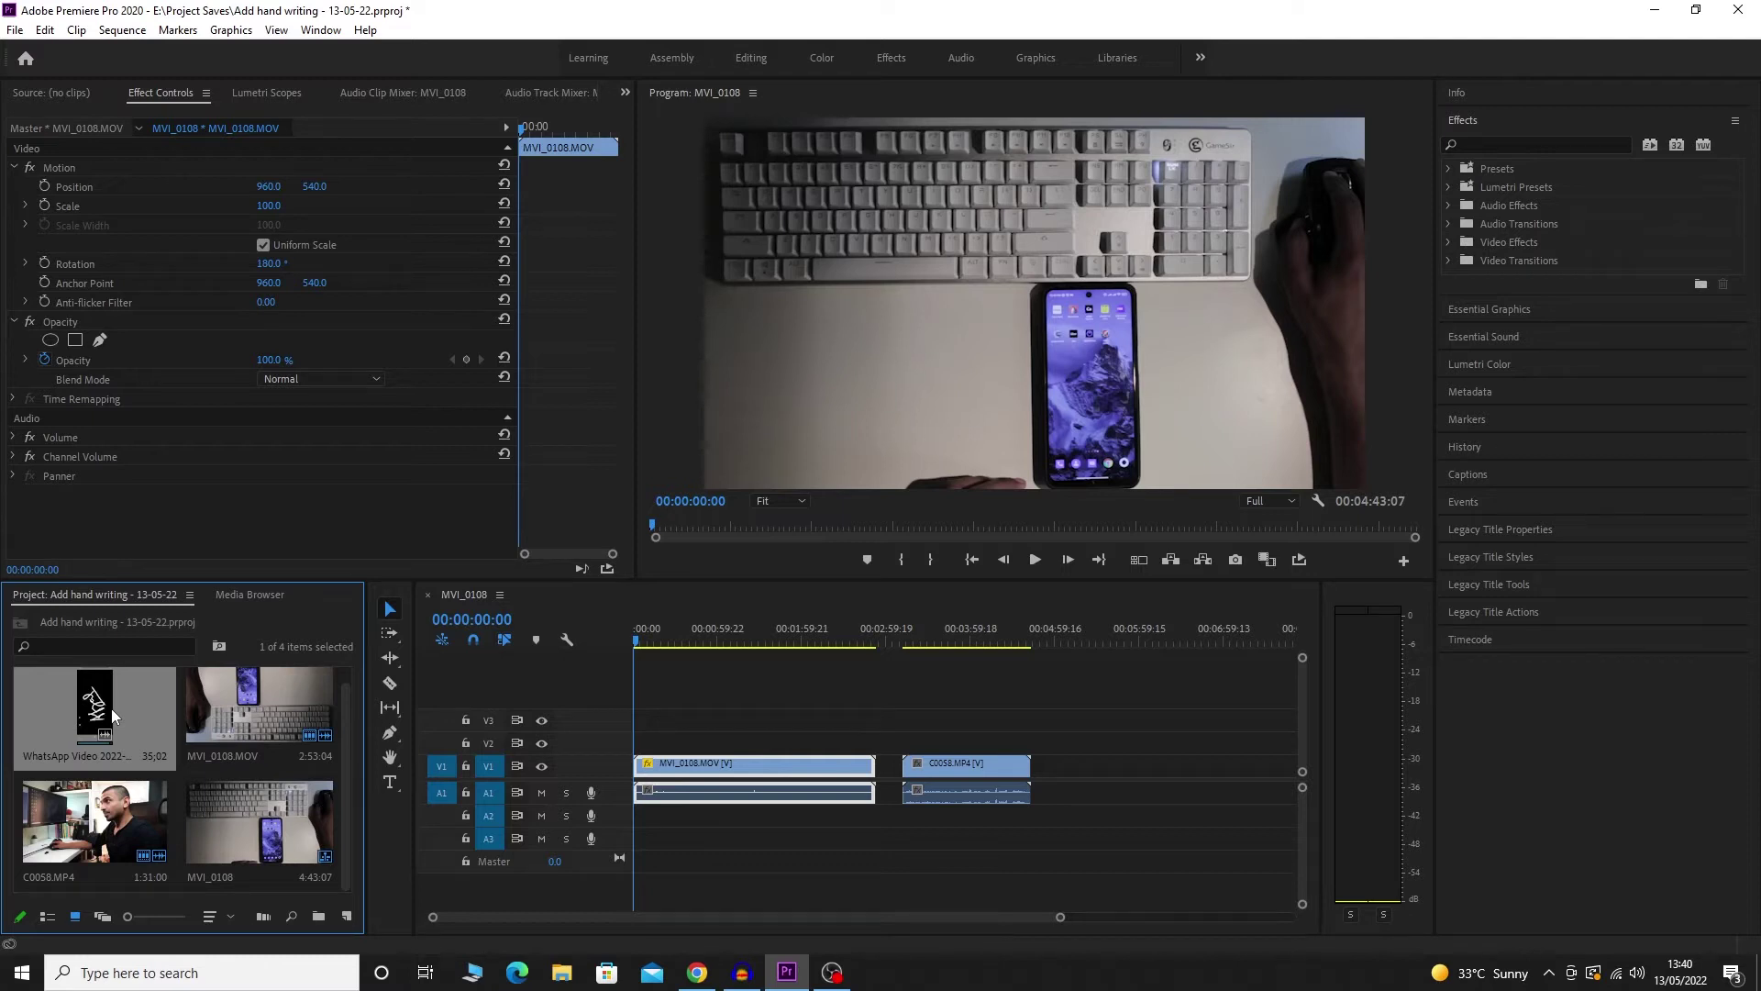
In Premiere Pro, place the WhatsApp handwriting video on track V2 above MVI_0108.MOV and split it at 00:00:20:21
drag(111, 708, 609, 759)
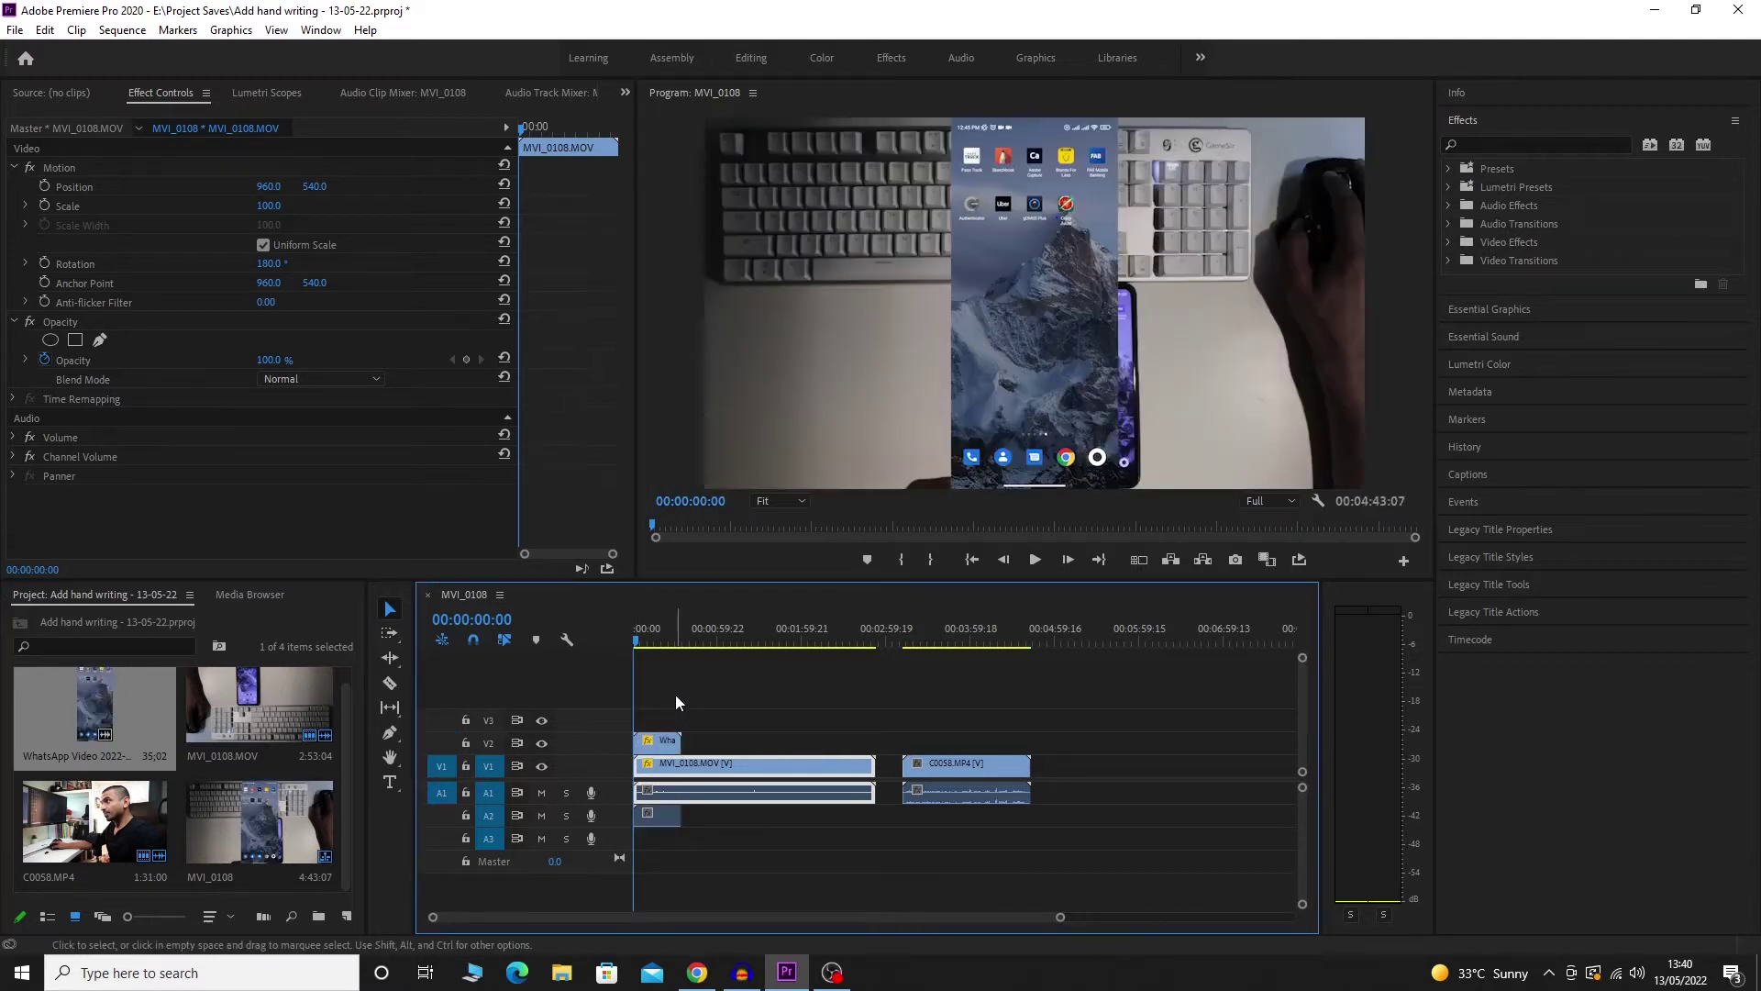
click(663, 644)
drag(664, 642, 666, 642)
key(c)
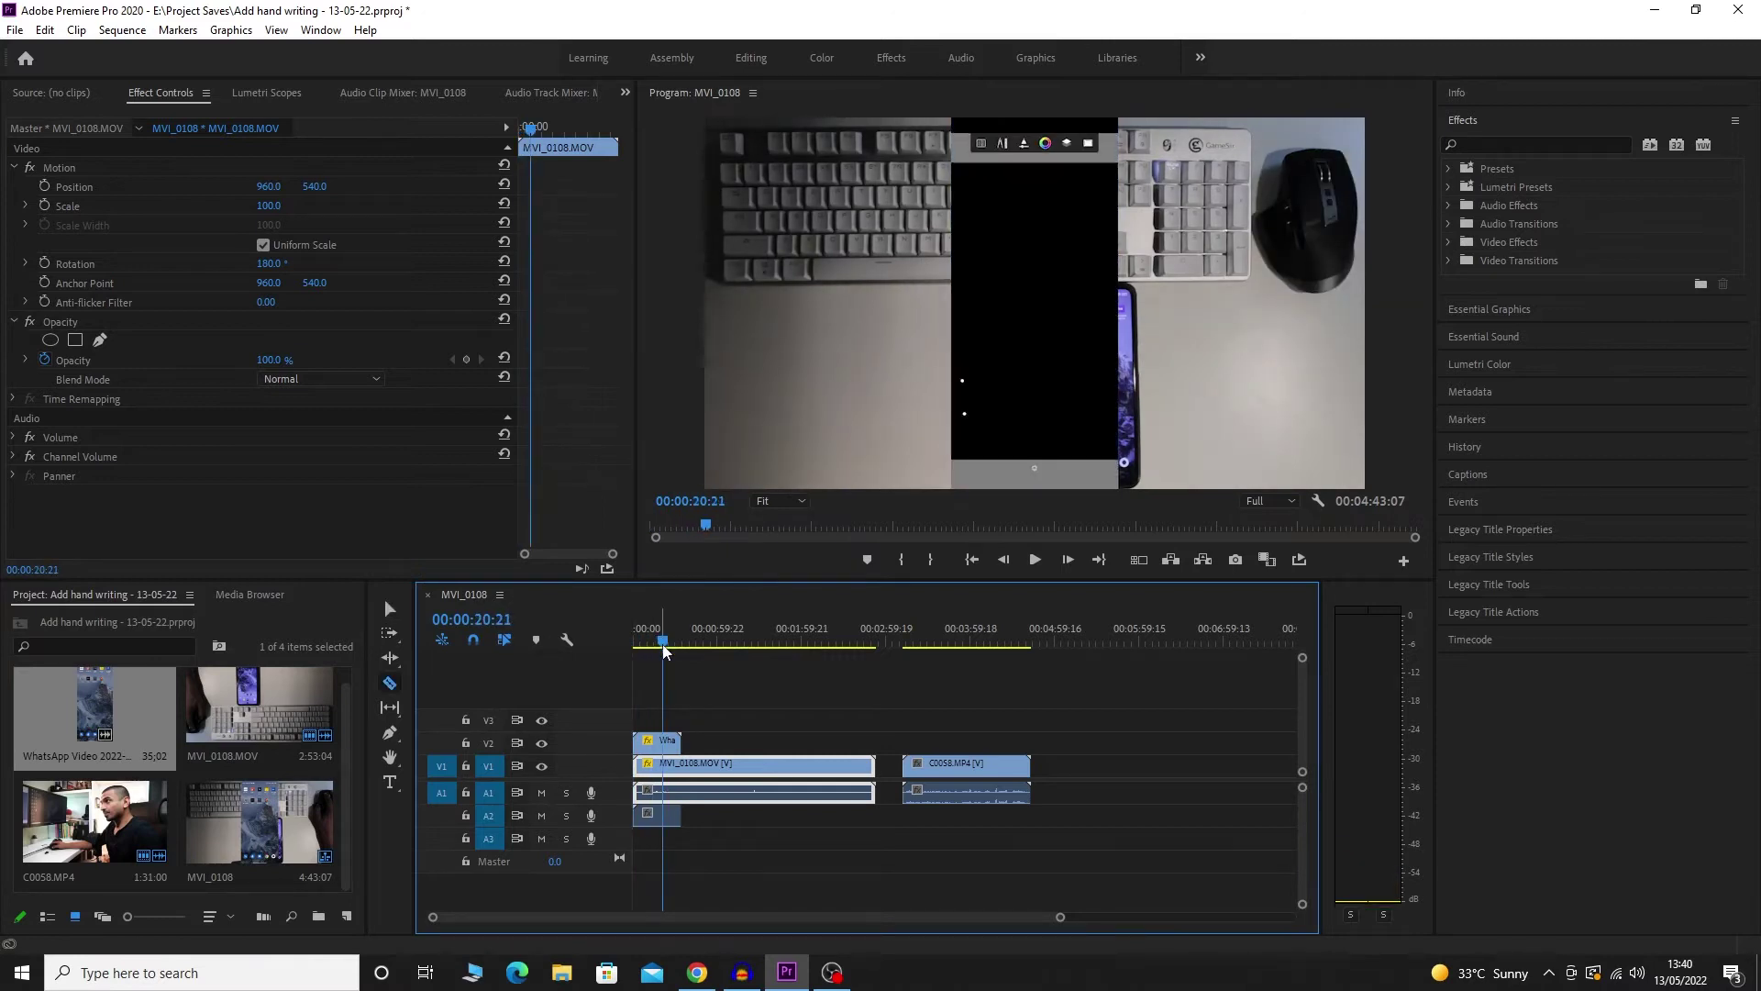
click(664, 743)
Delete the handwriting clip's portion before the cut and move the remaining portion to the start of the sequence
key(v)
click(650, 744)
key(Delete)
drag(673, 744, 643, 745)
Set the handwriting clip's rotation to 90 degrees
click(647, 624)
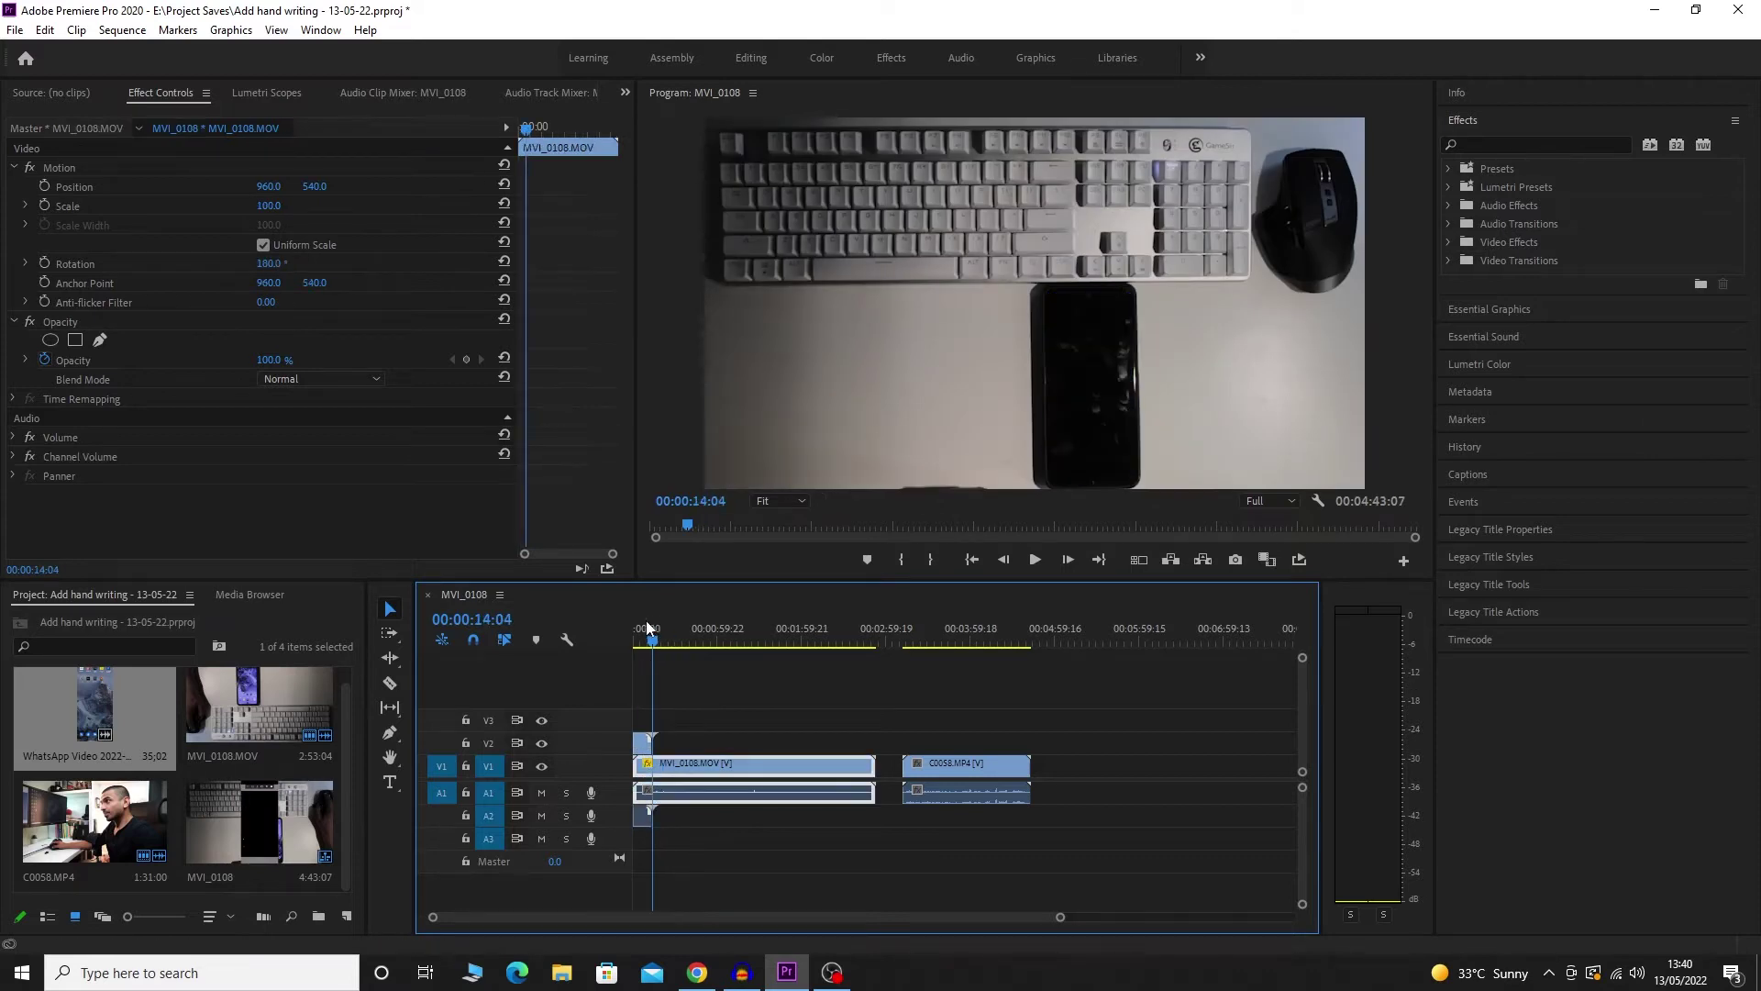
click(647, 744)
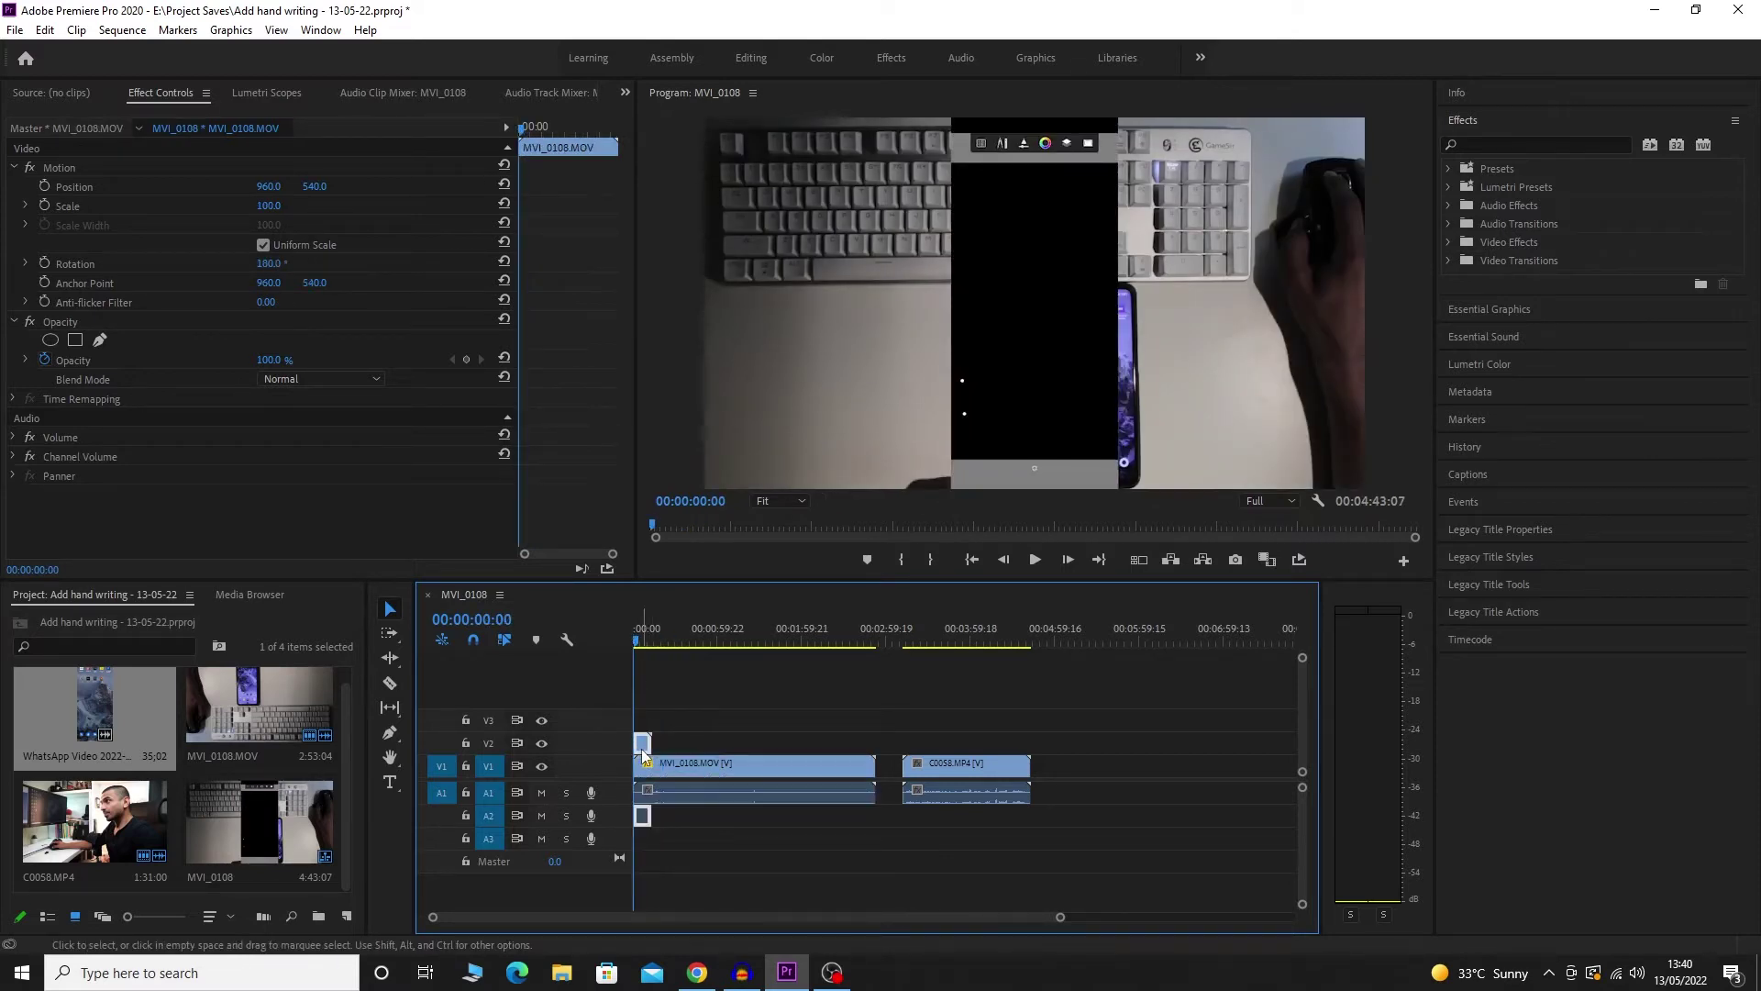
click(266, 264)
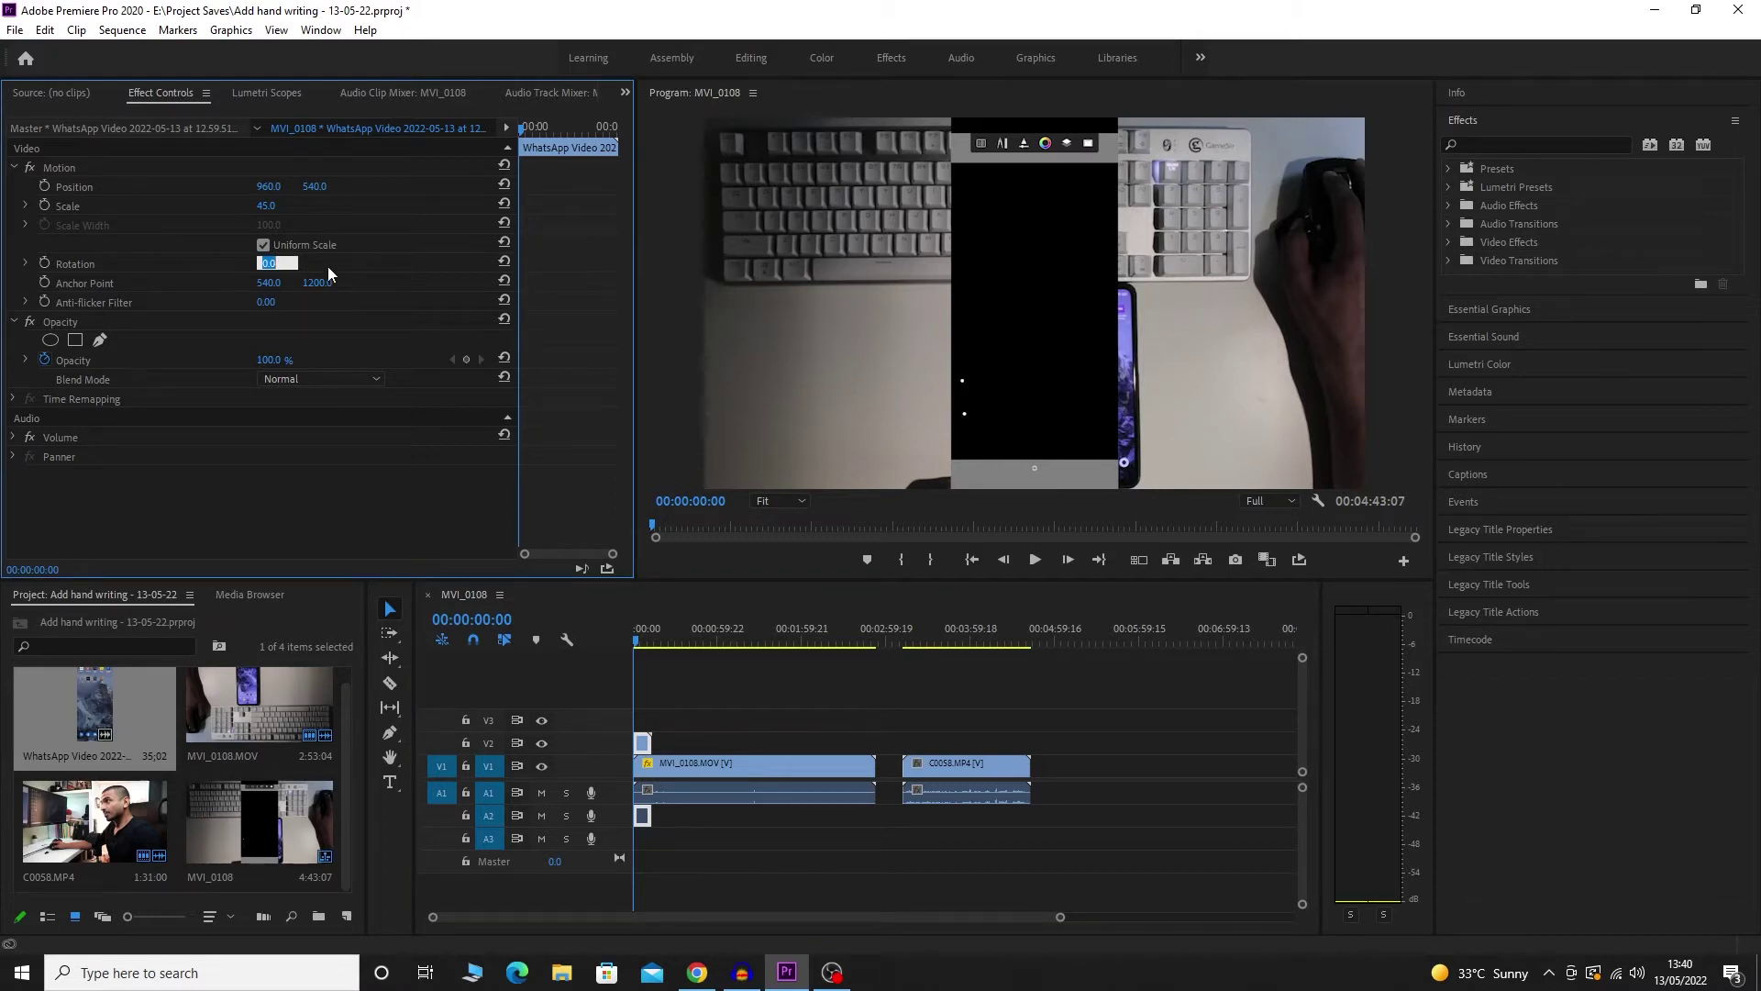
text(90)
key(Return)
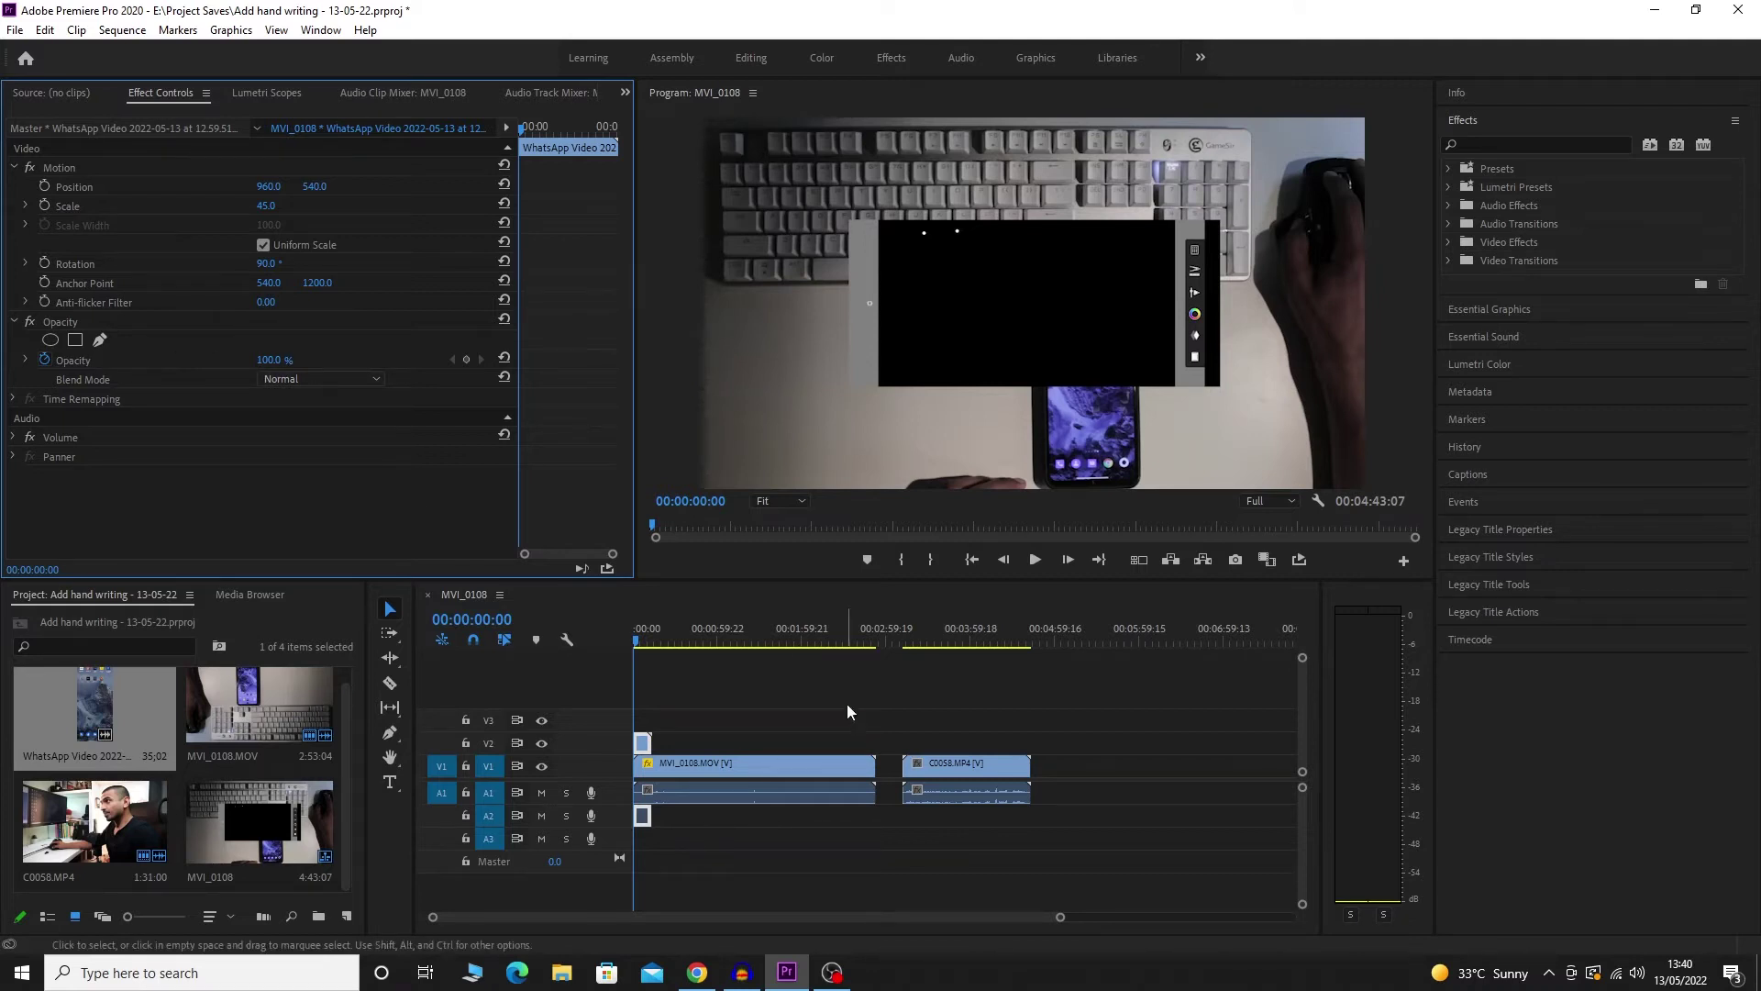
Change the handwriting clip's opacity blend mode to Screen
click(640, 744)
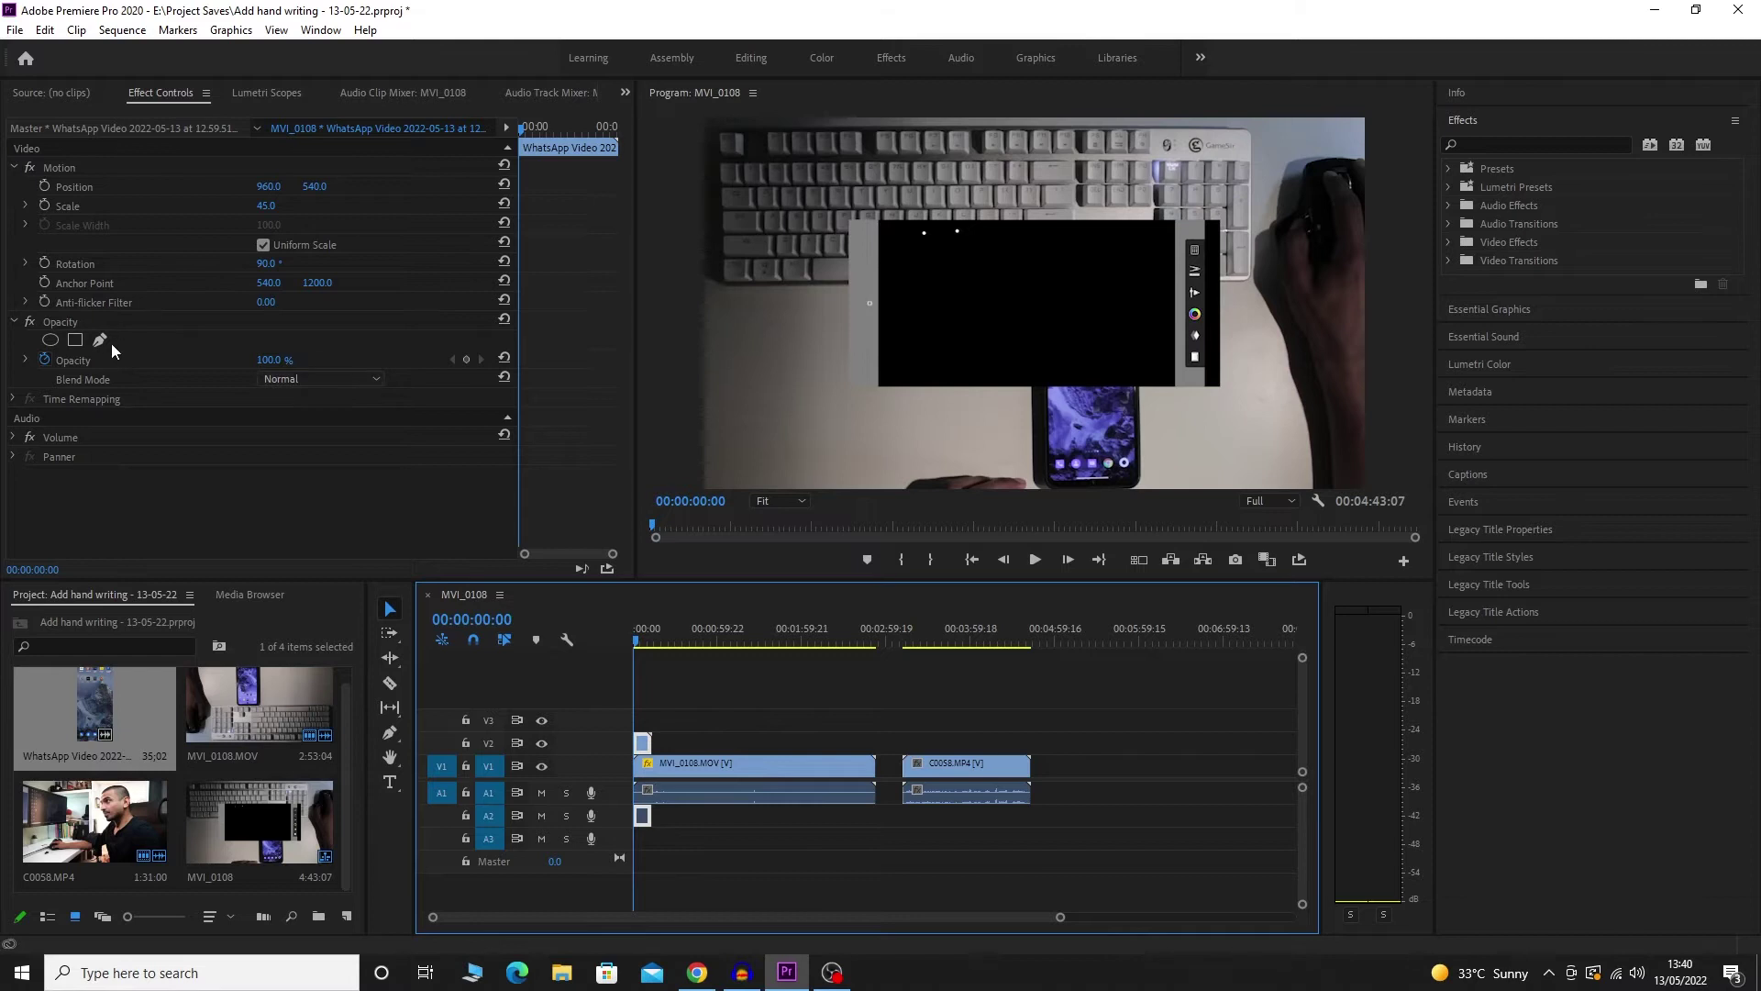
click(301, 377)
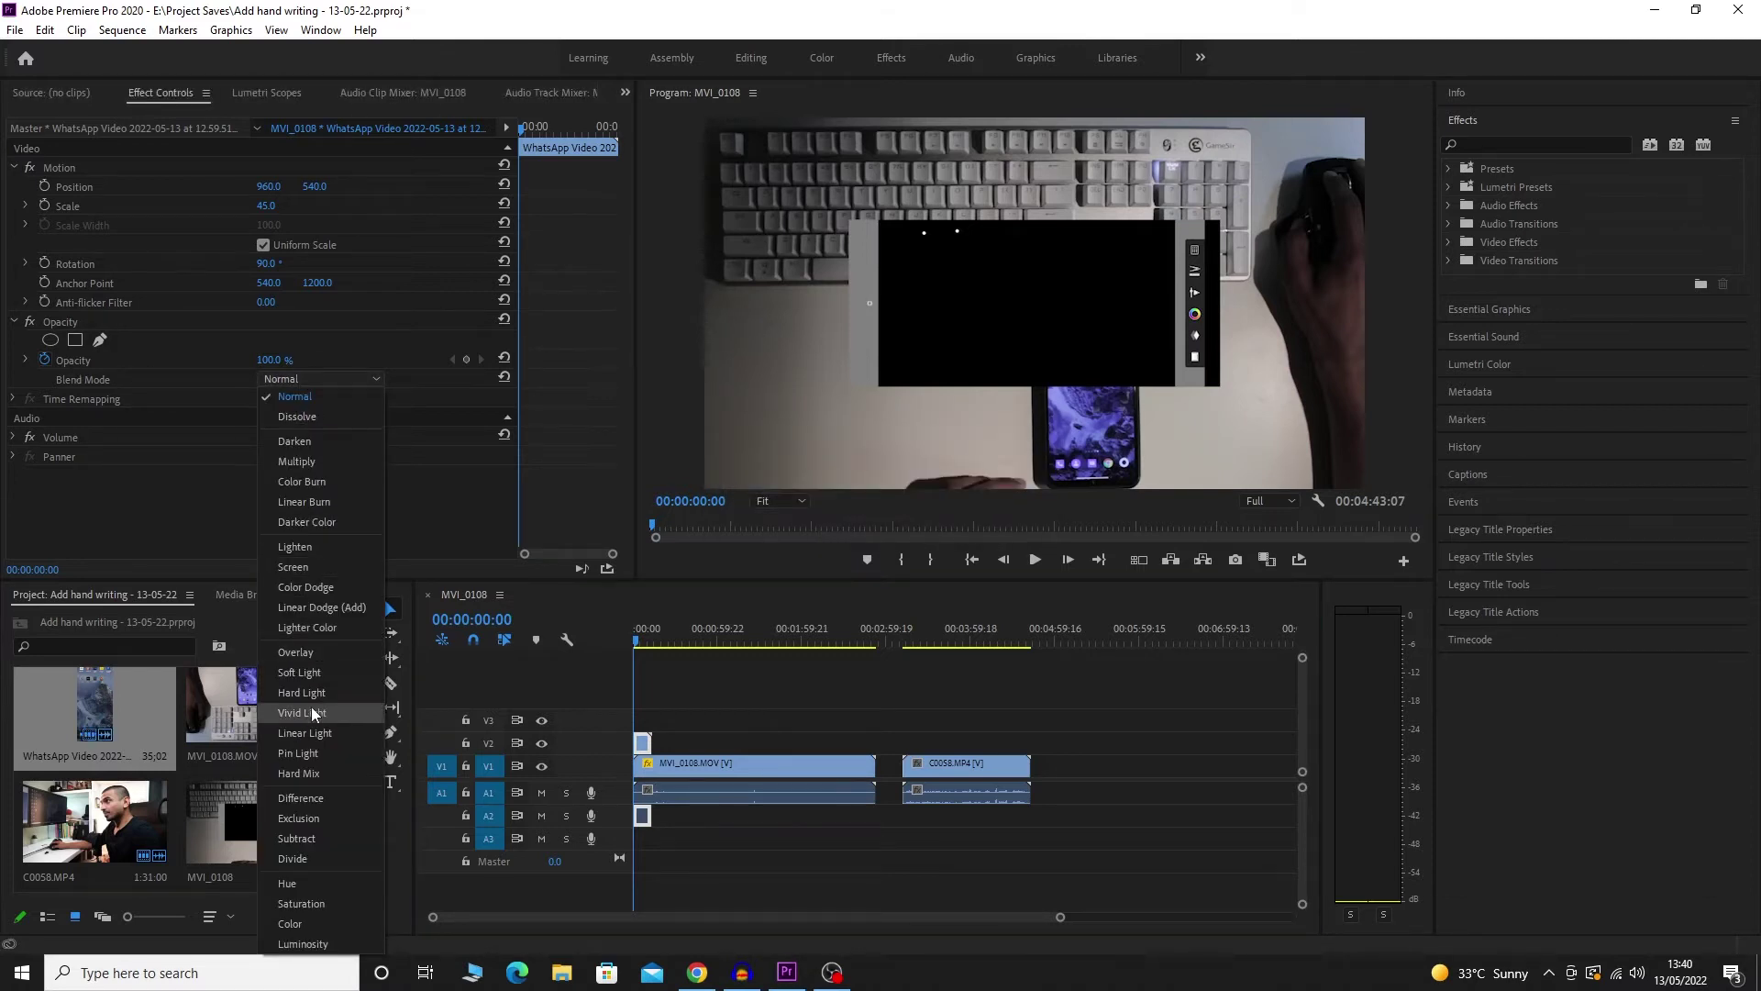
click(313, 566)
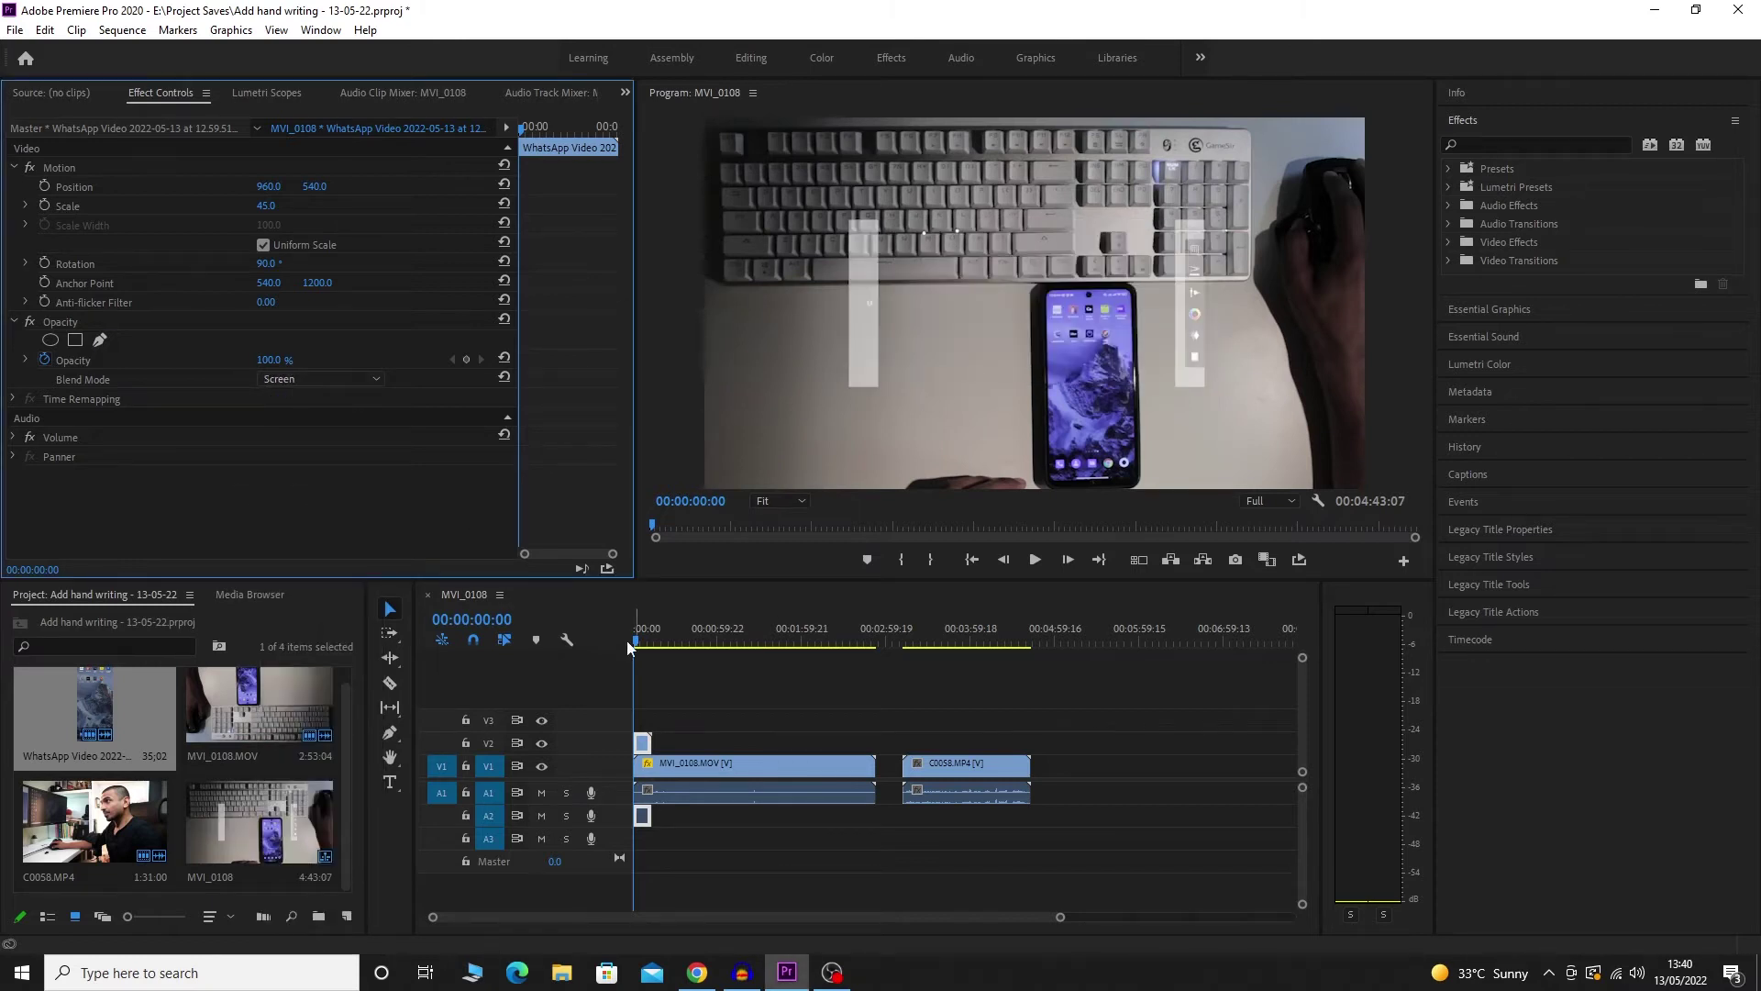
Add a four-point opacity mask at 00:00:05:08 and fit its corners around the handwriting, excluding the recorded app's bars
click(1042, 561)
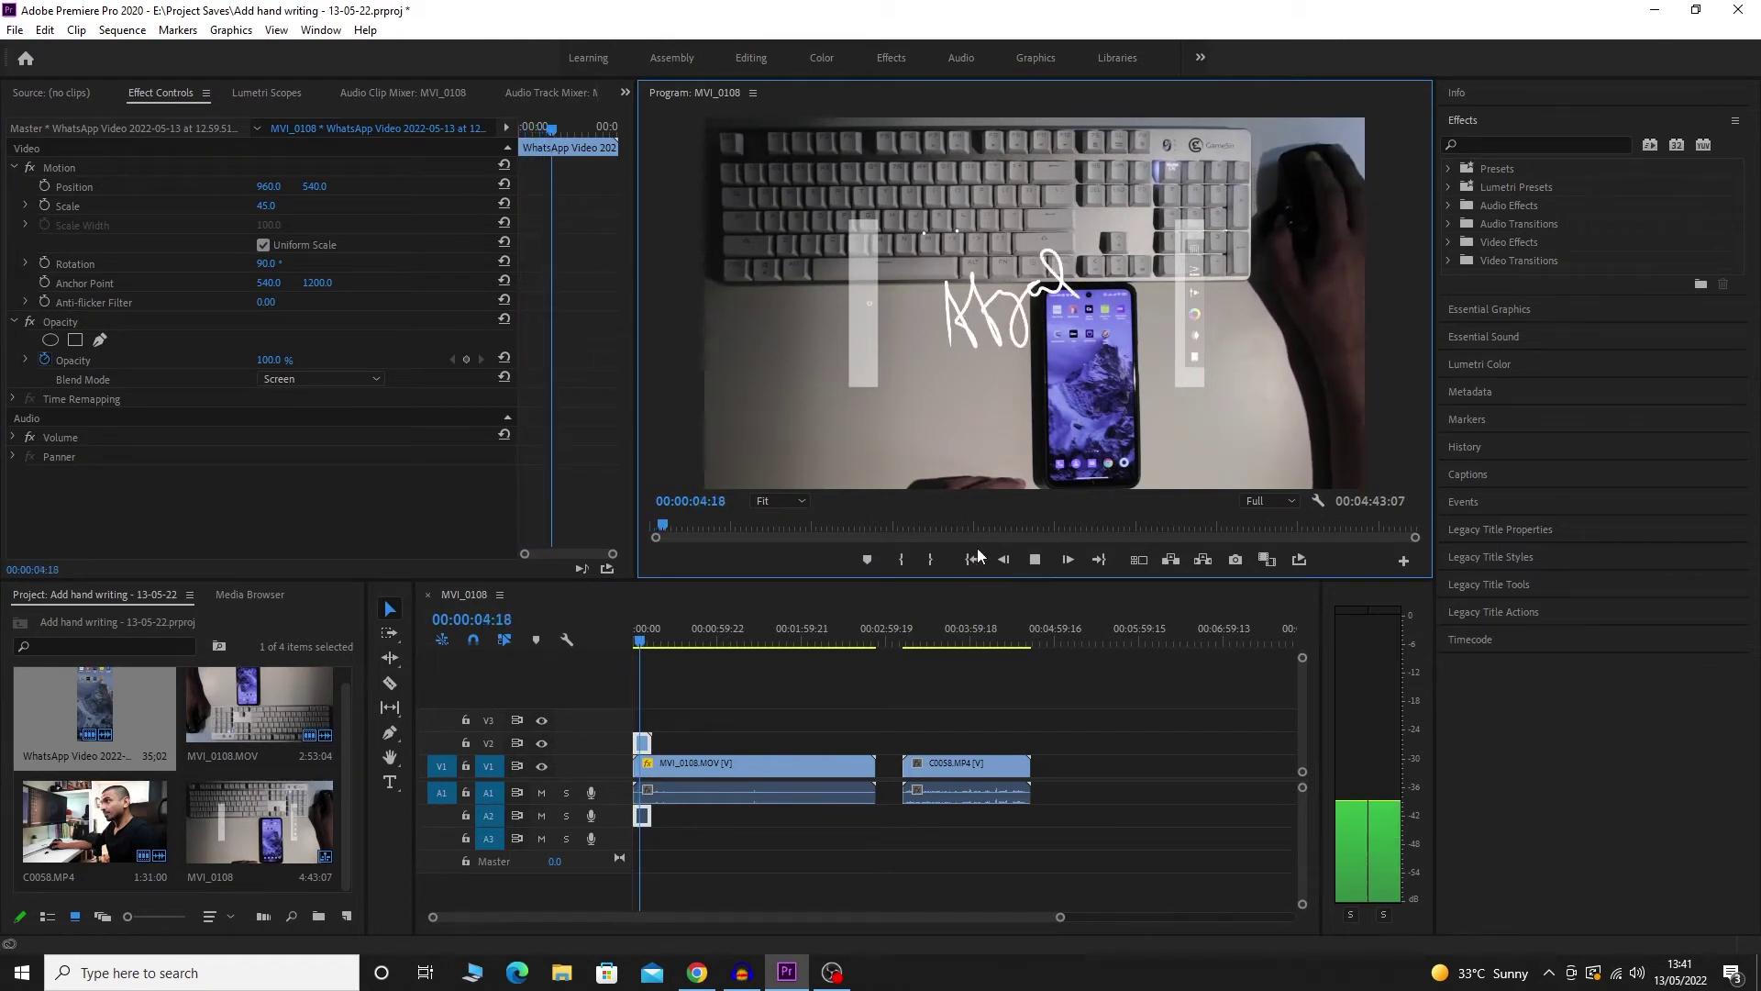
key(space)
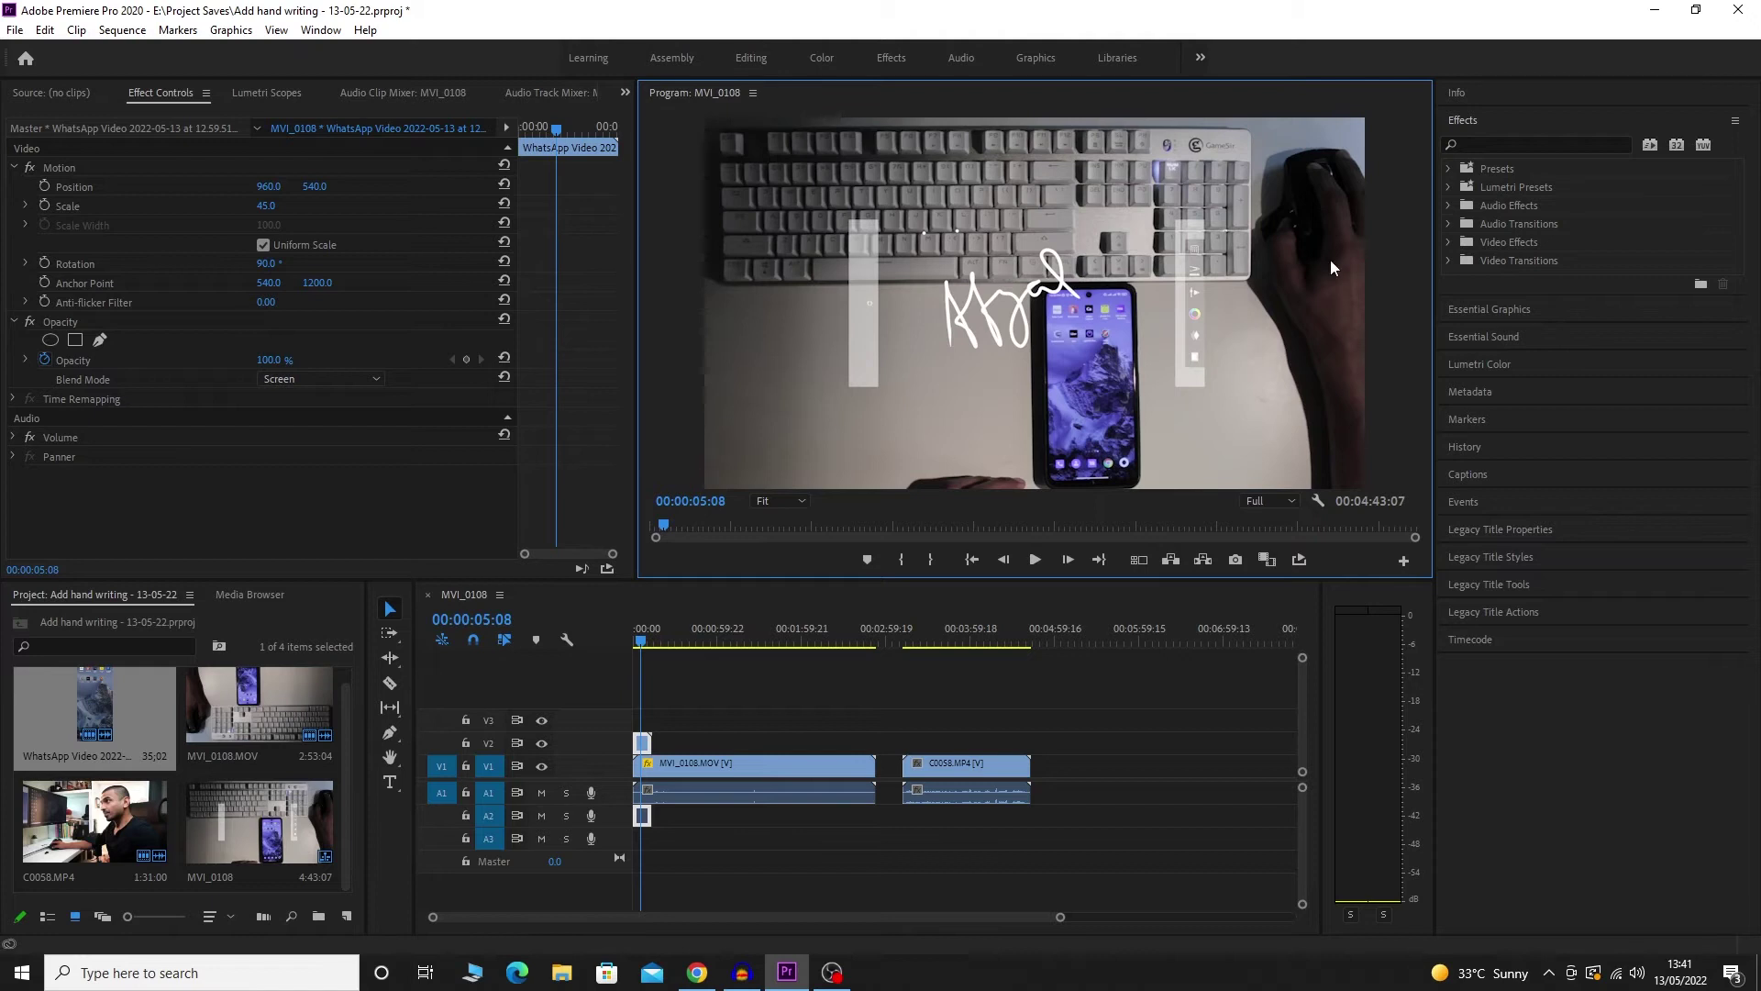
click(81, 341)
drag(995, 282, 944, 249)
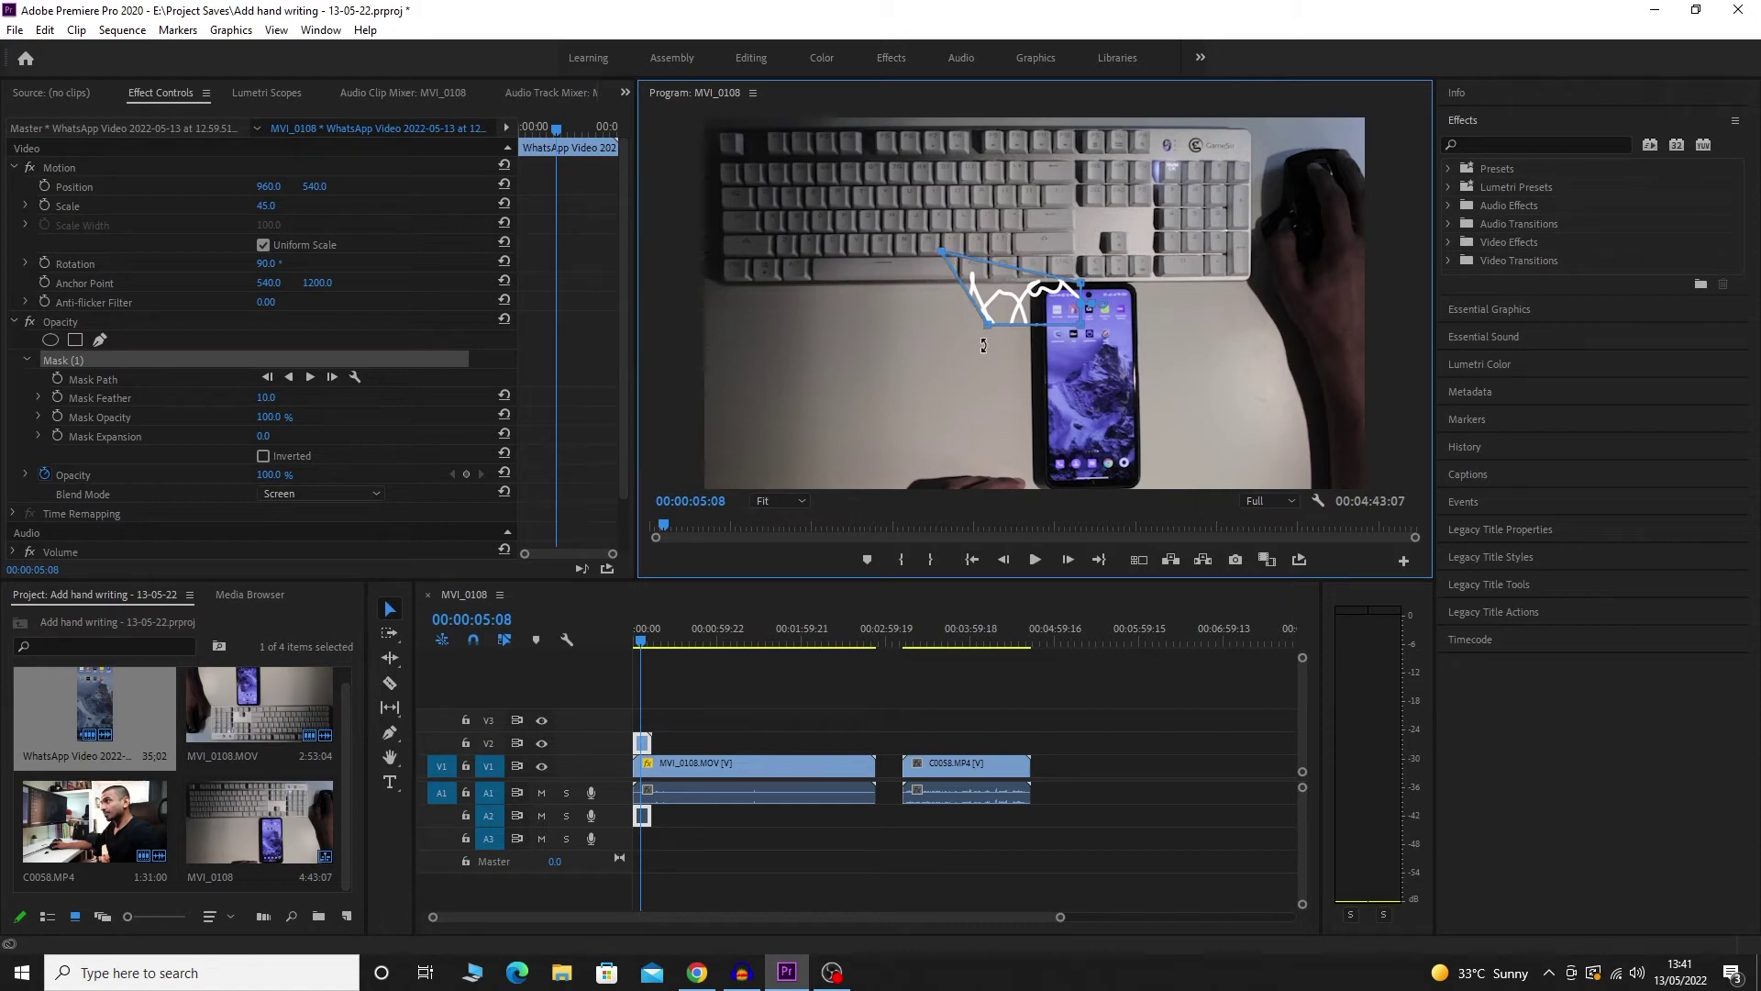
drag(988, 335, 938, 366)
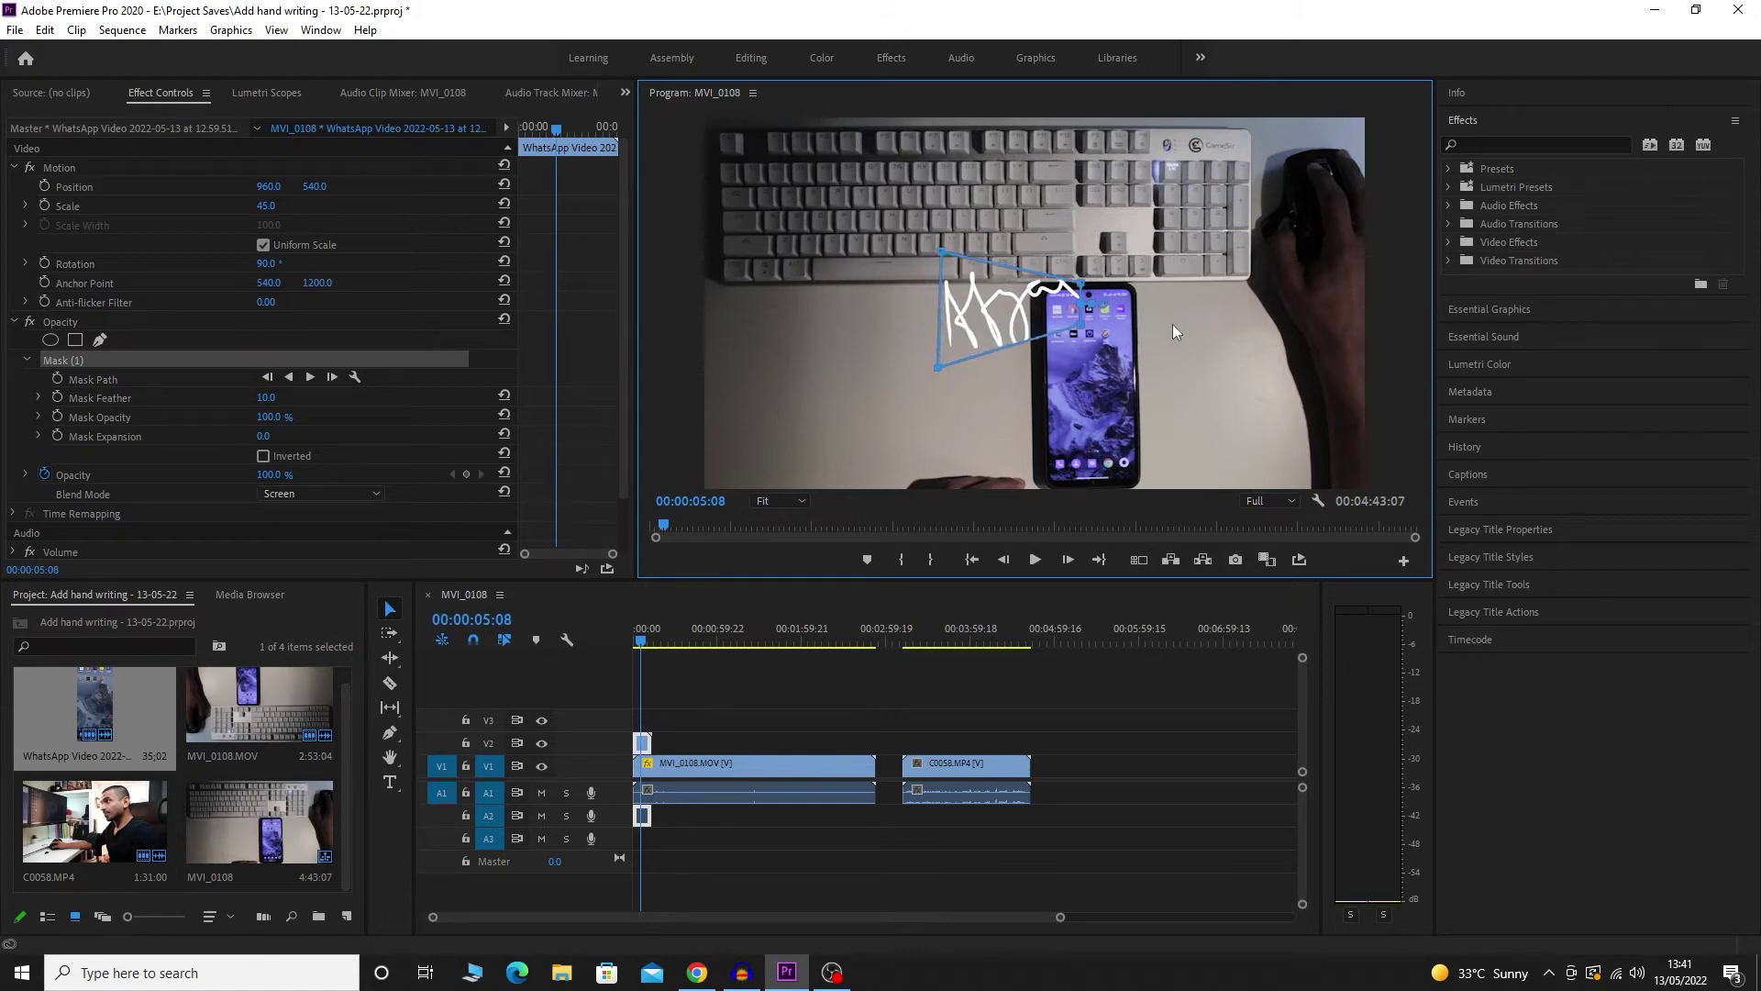
drag(1087, 330, 1124, 365)
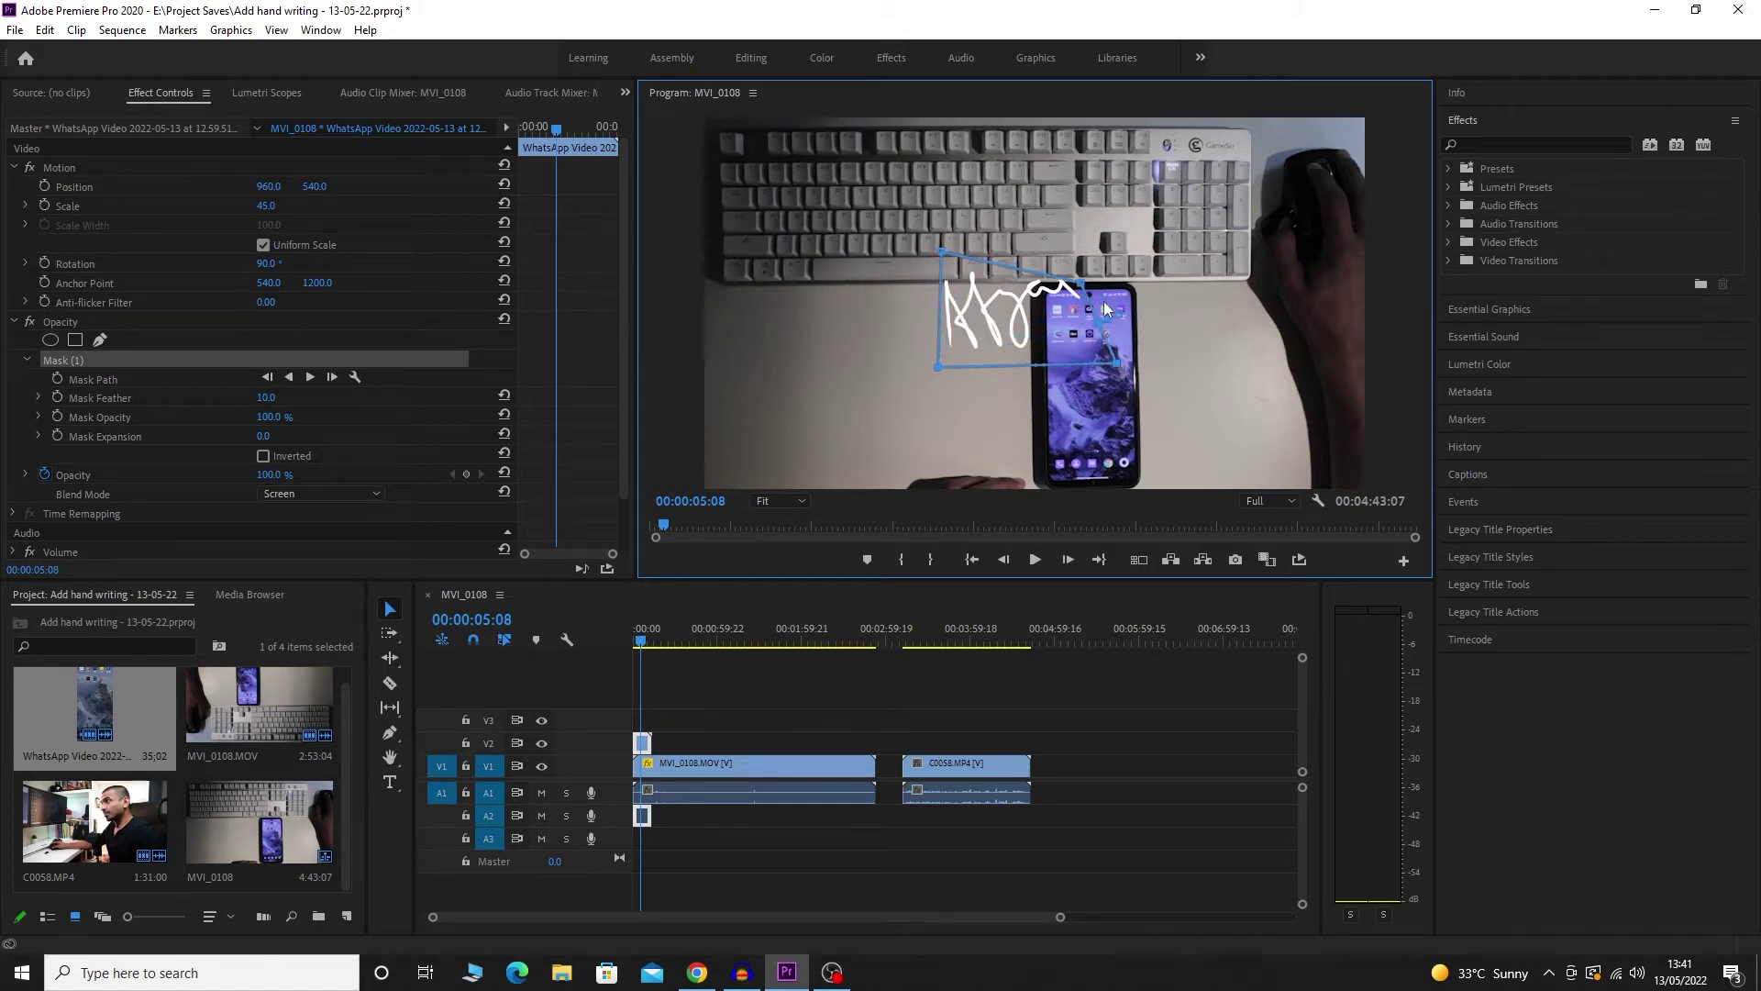
drag(1080, 283, 1108, 238)
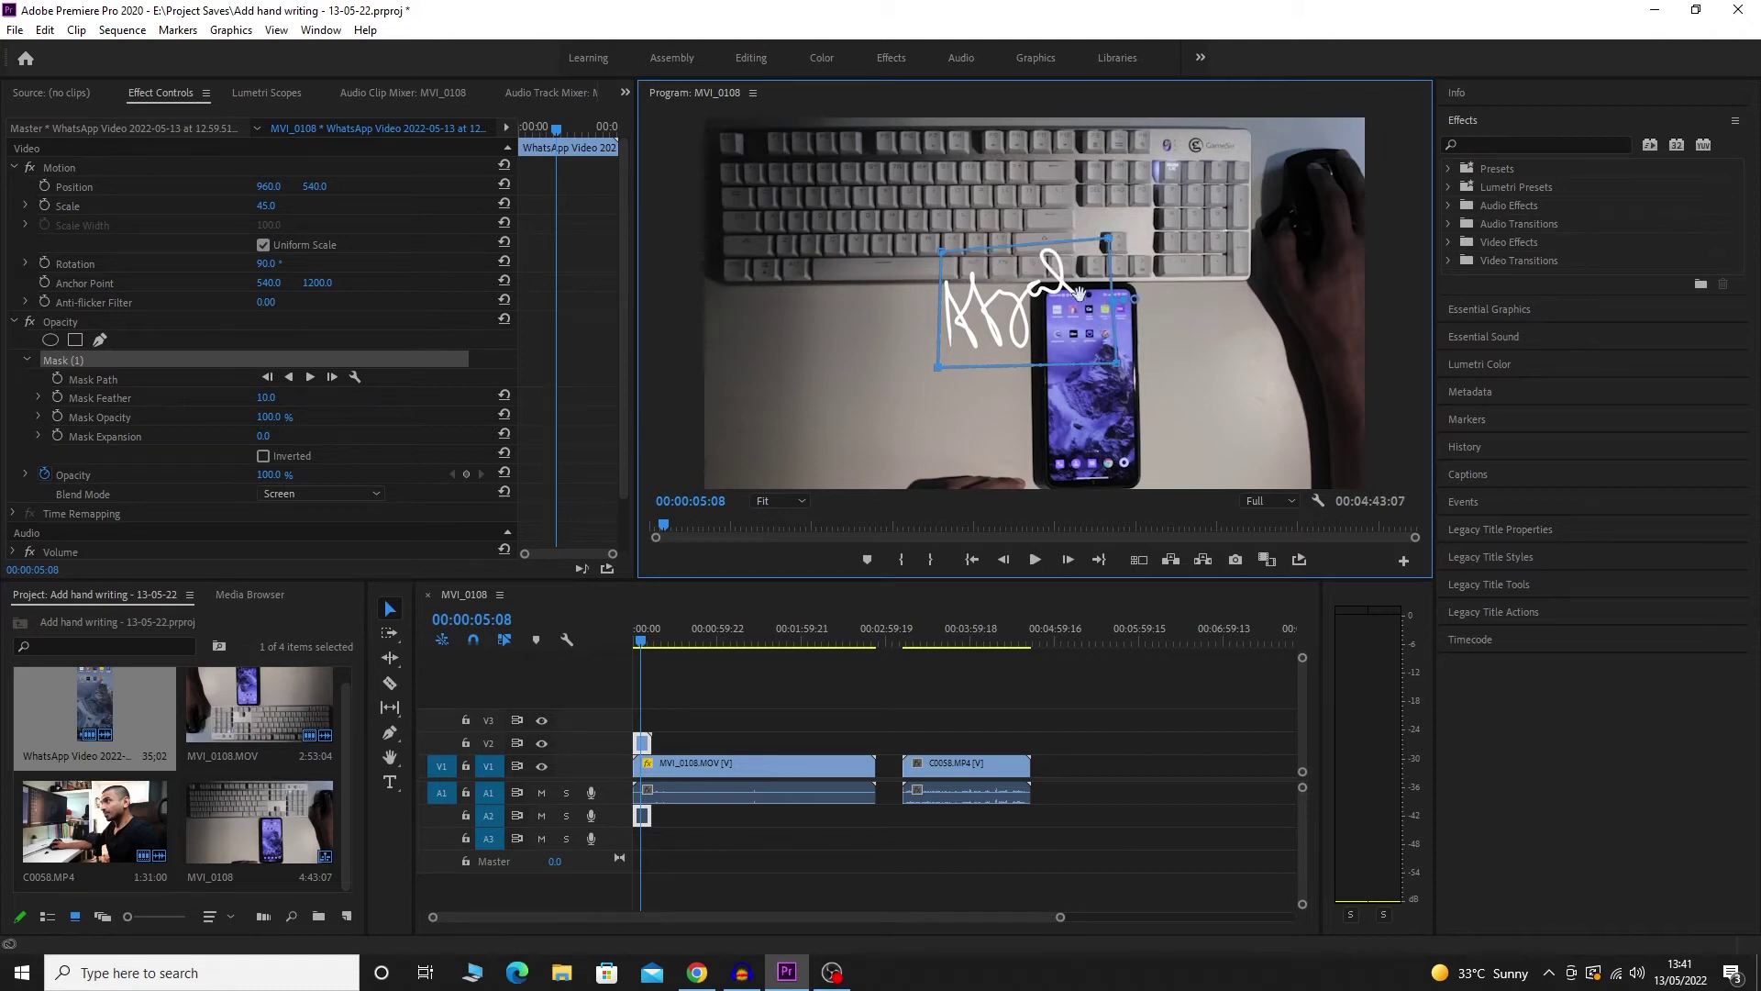
click(668, 721)
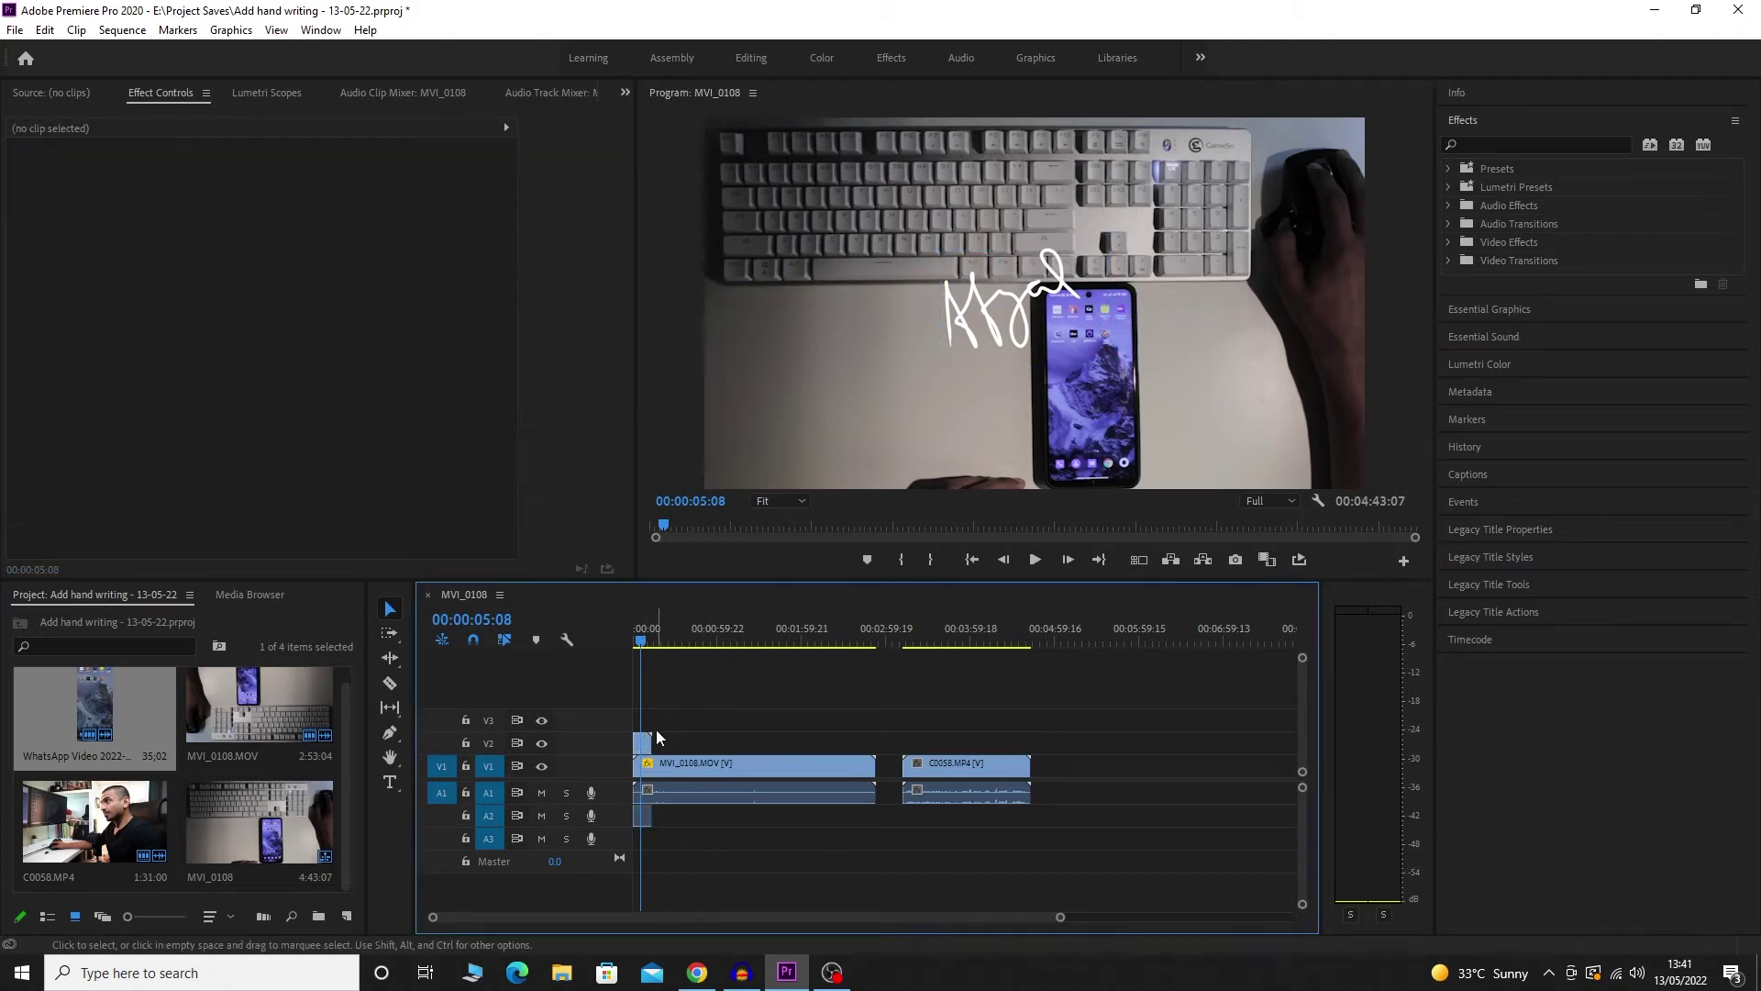
Set the handwriting clip's speed to 400% and play the sequence from the start to check it
click(644, 742)
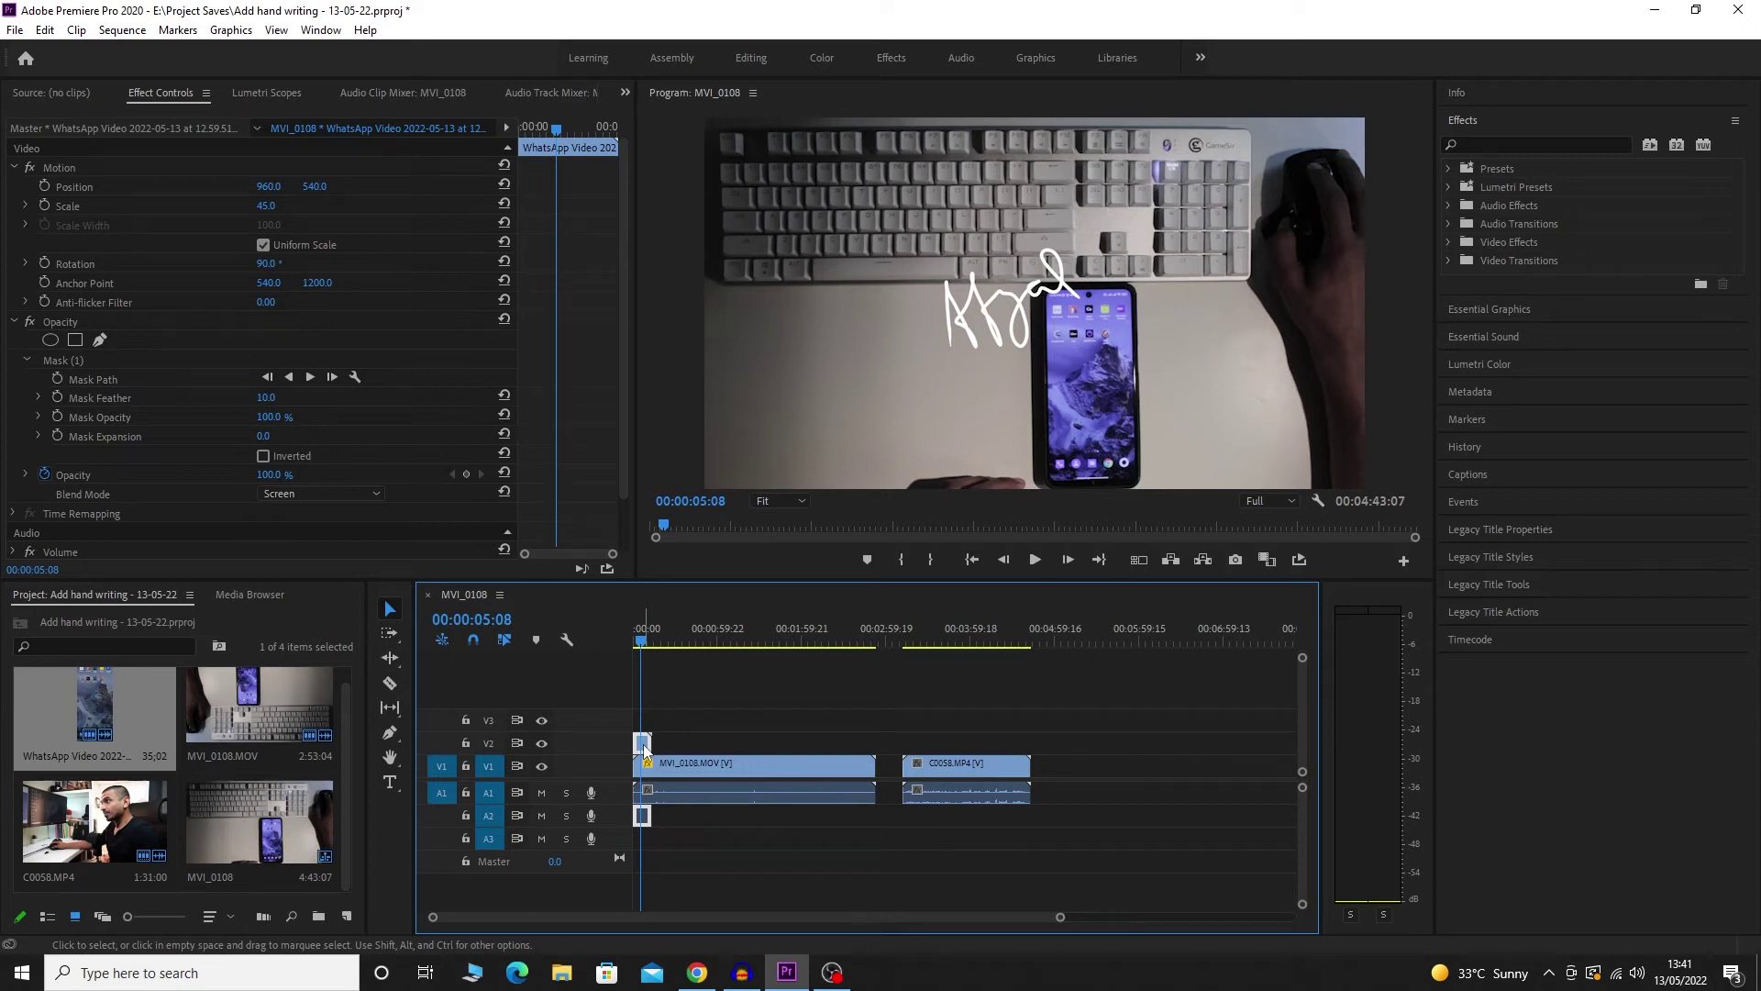
click(641, 639)
key(space)
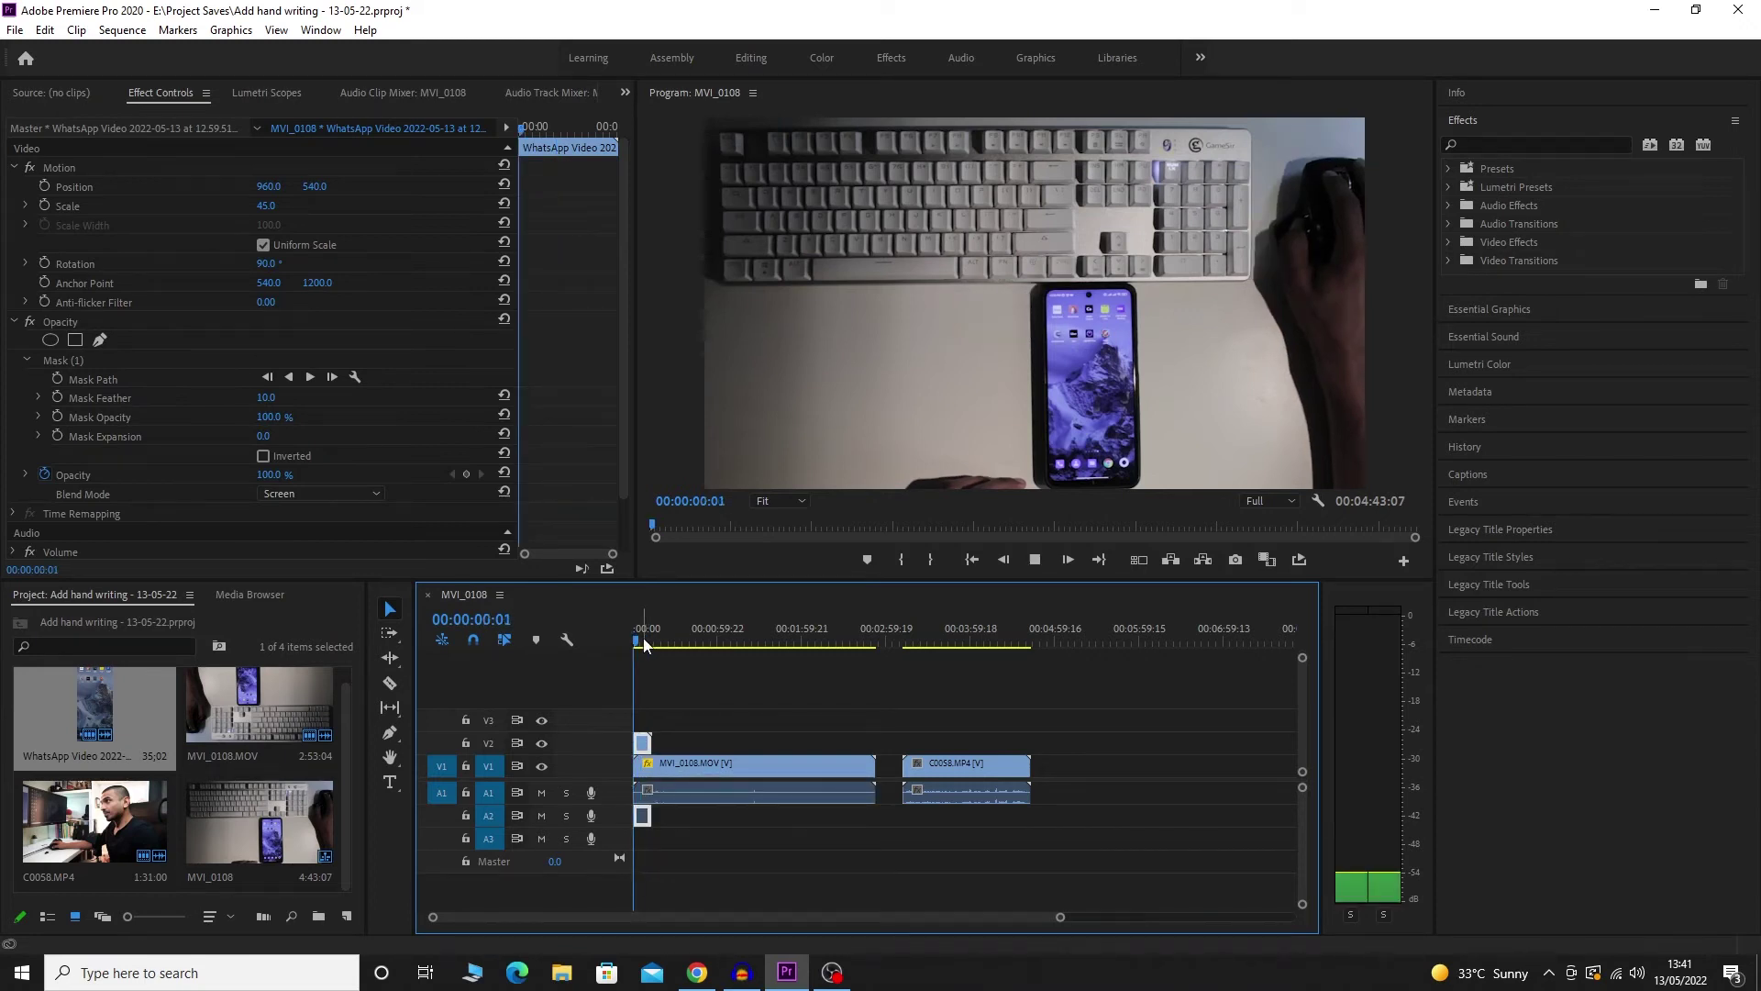
key(space)
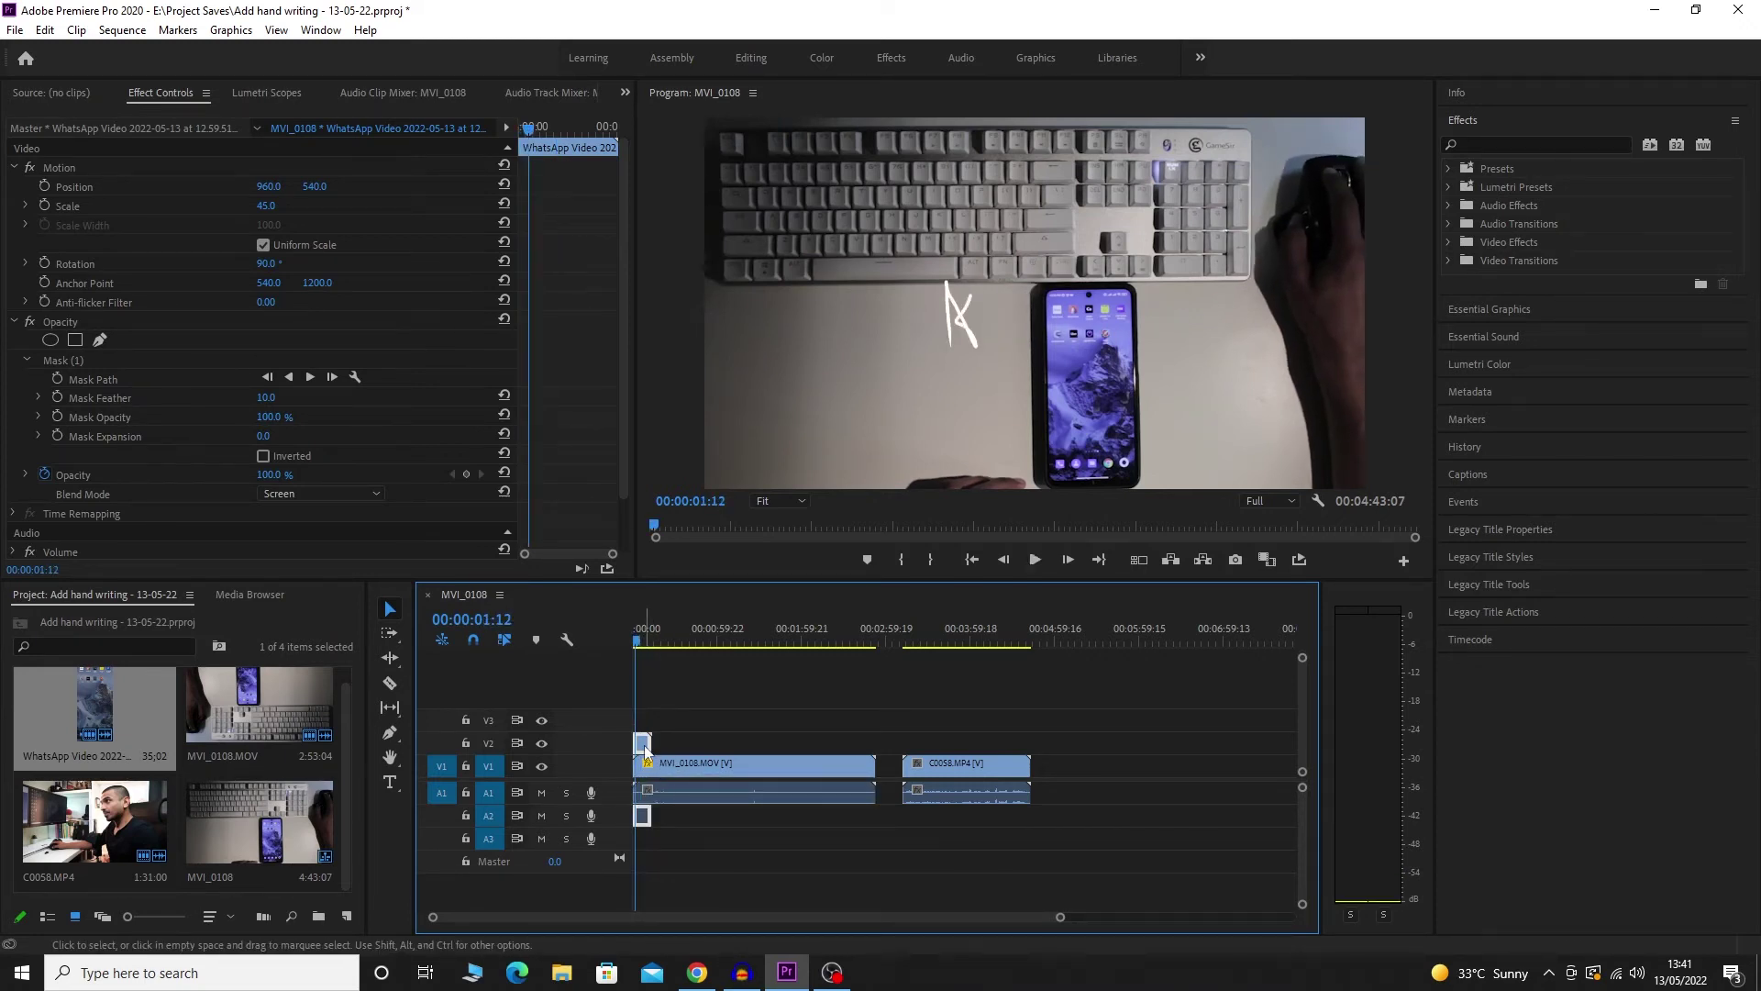
right_click(645, 748)
click(717, 546)
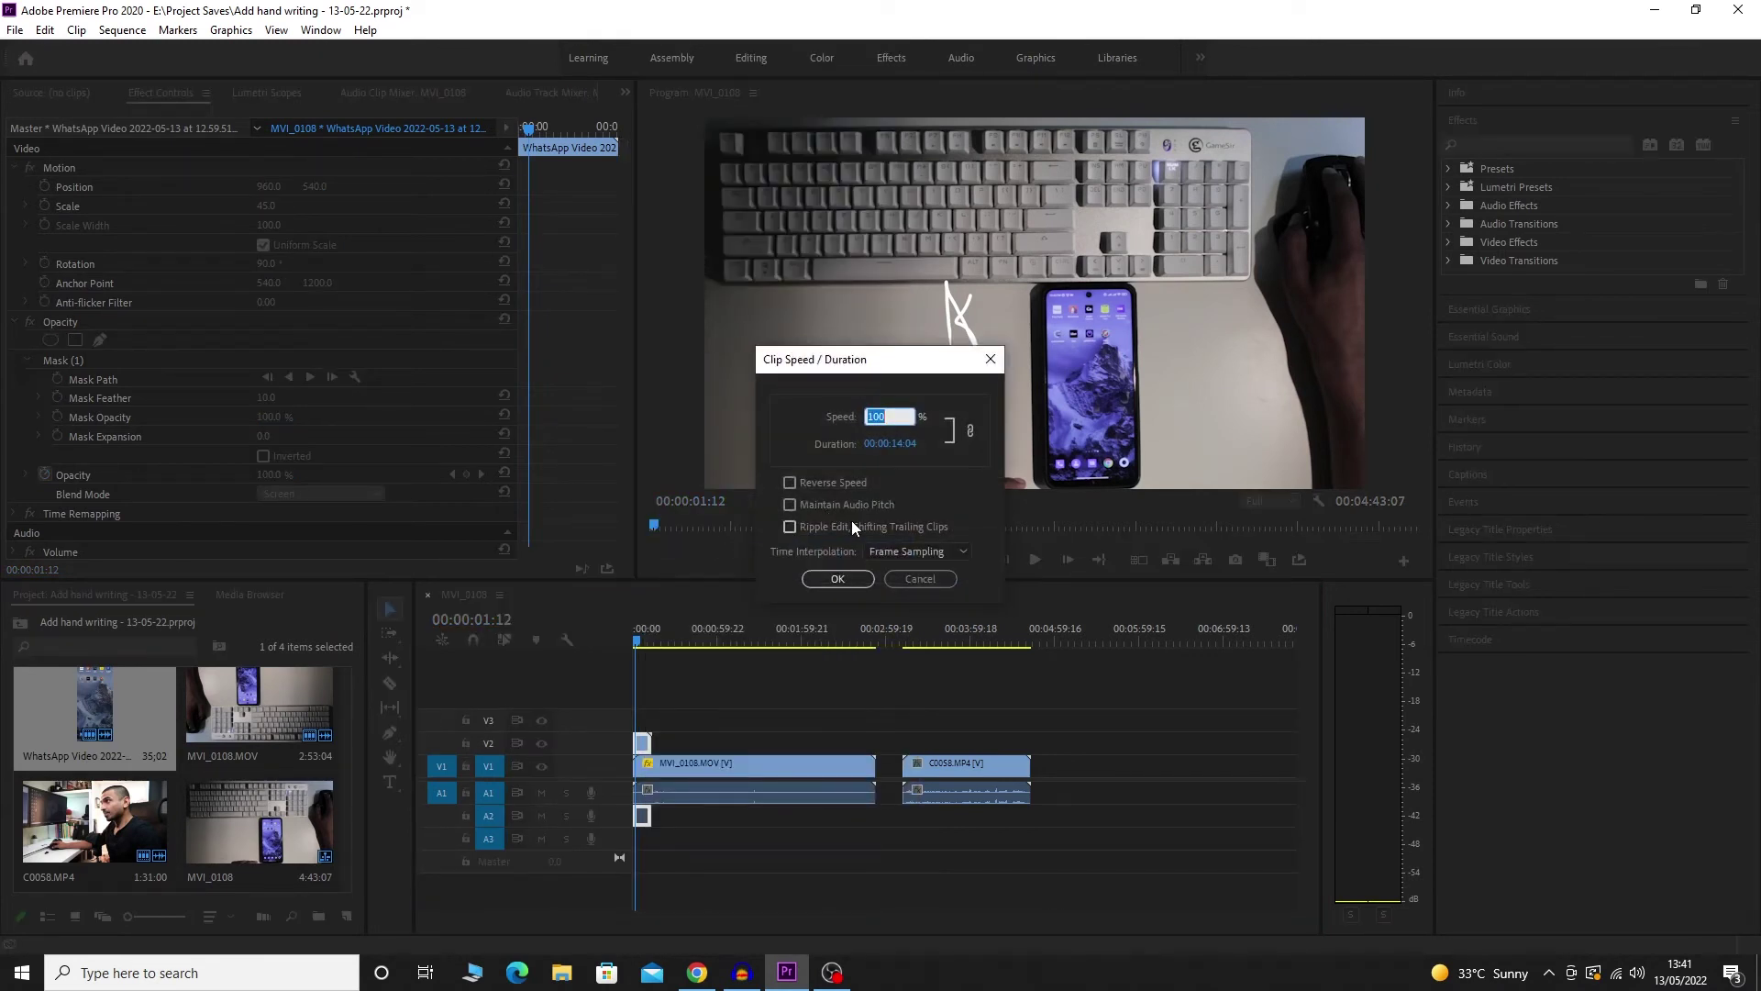
text(400)
key(Return)
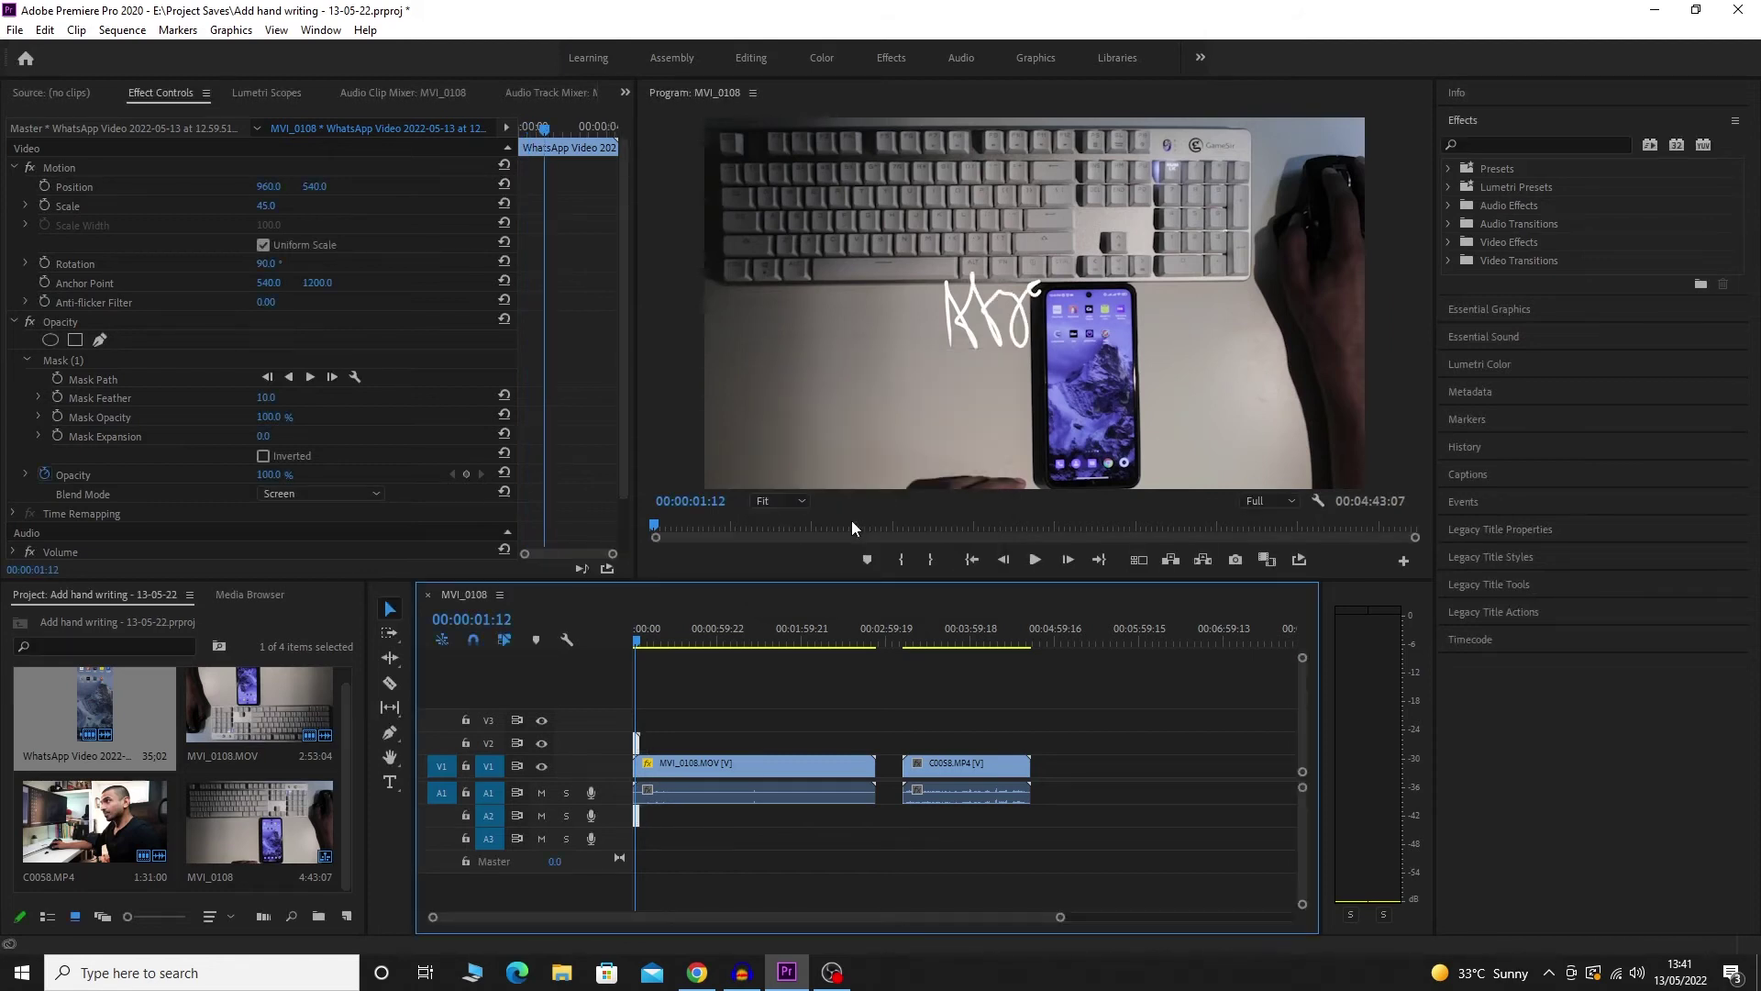
key(Home)
key(space)
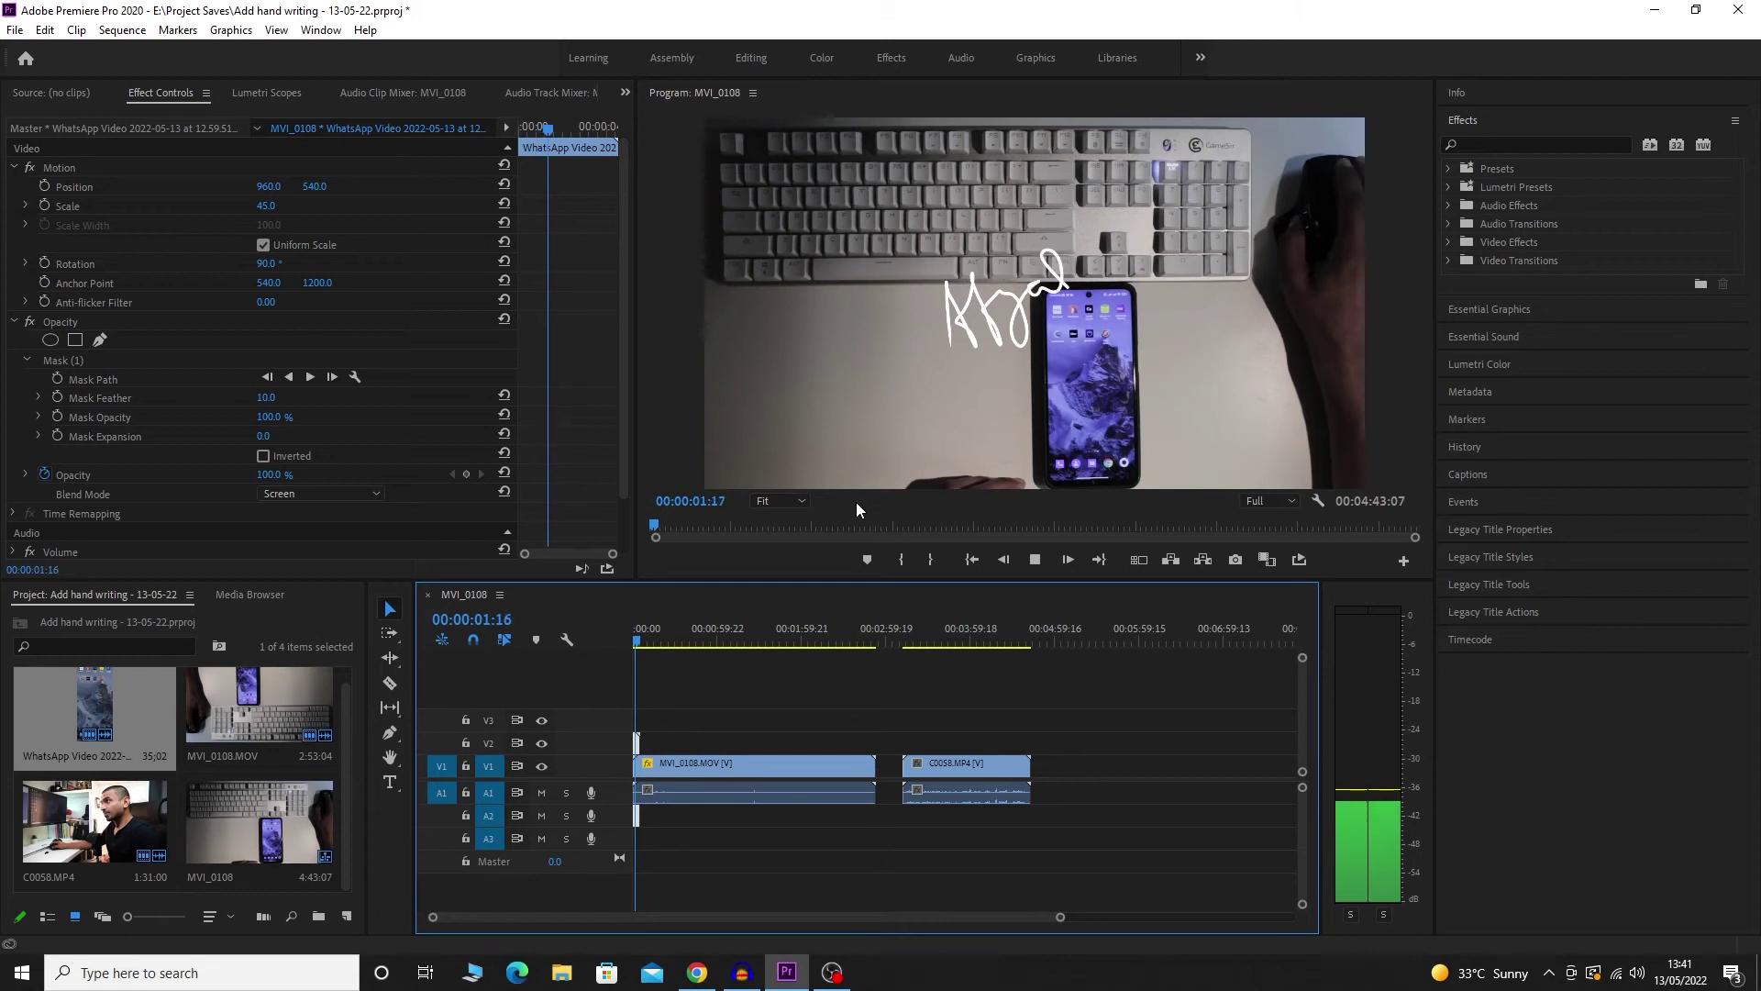
key(space)
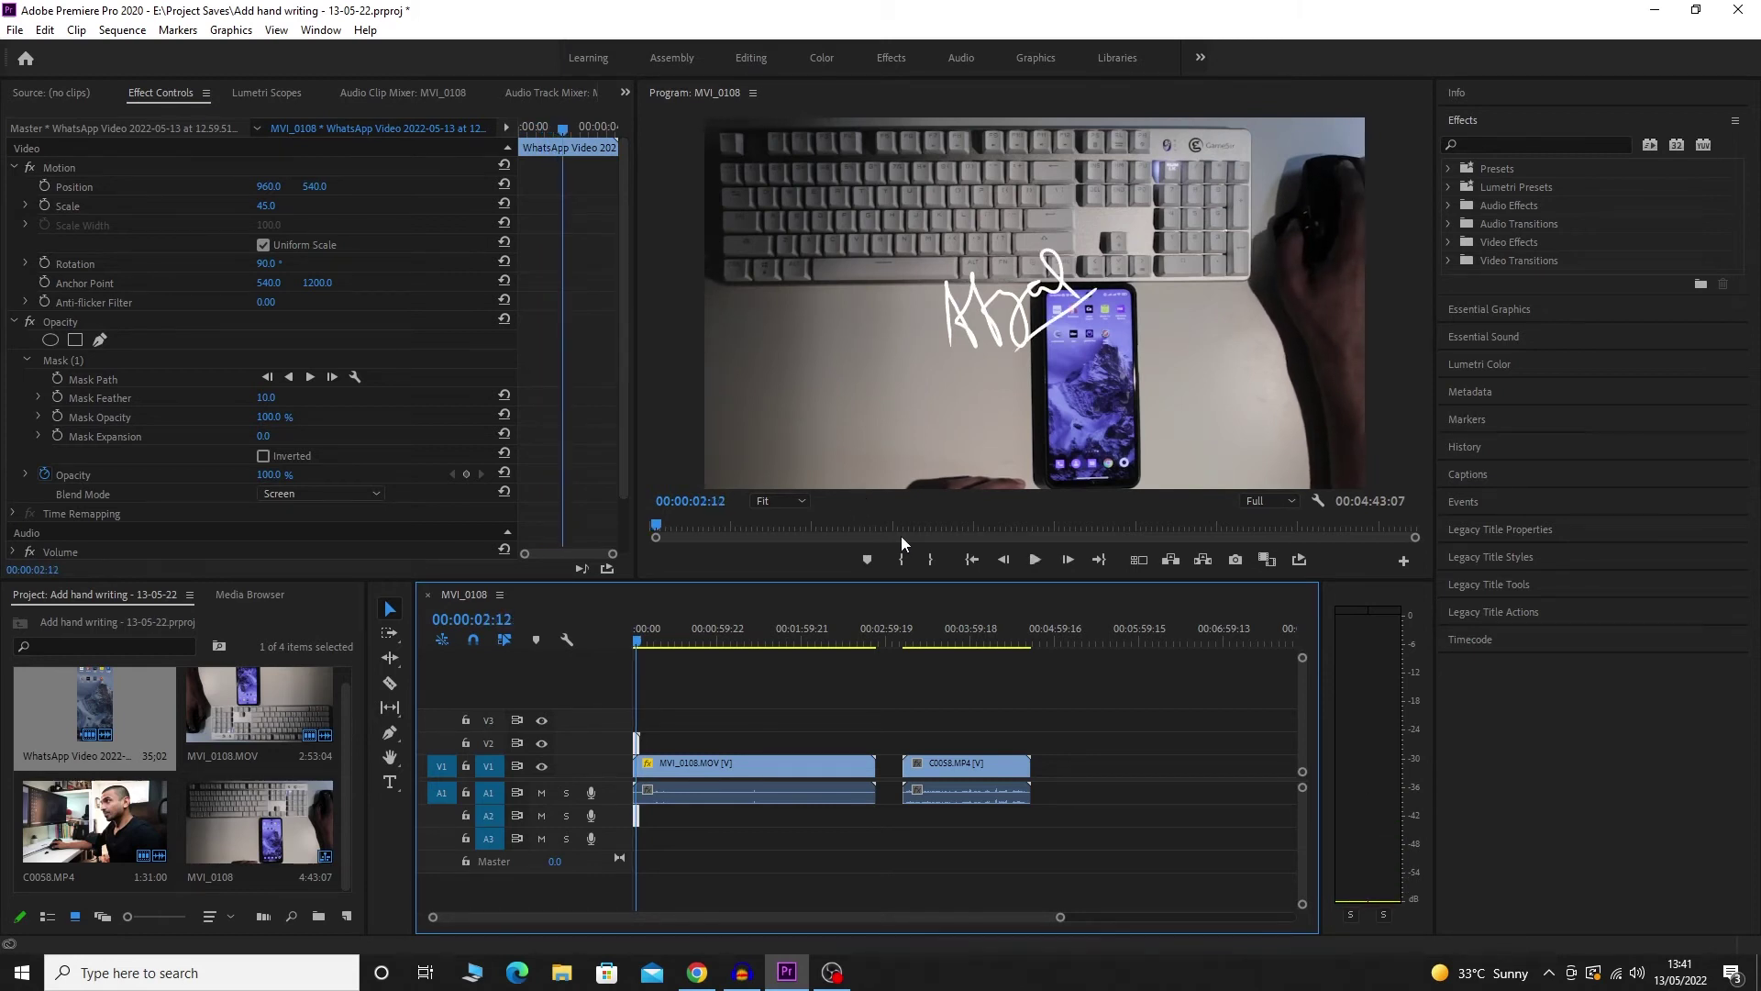
key(space)
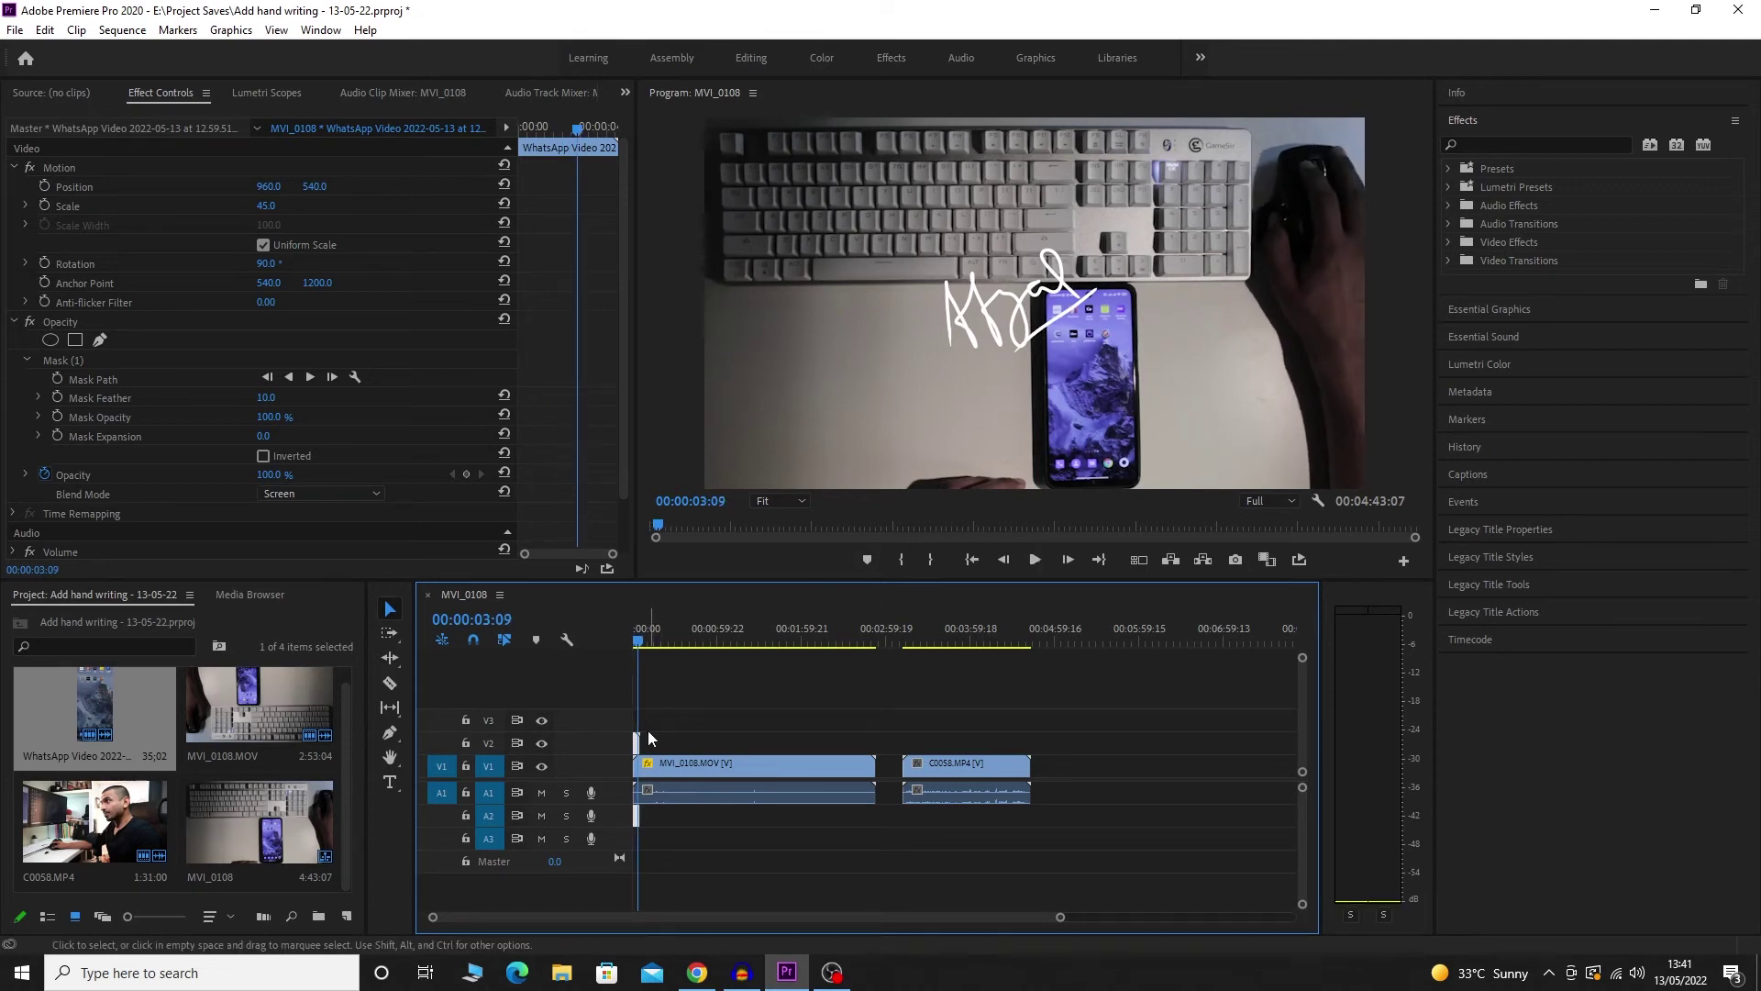
Duplicate the handwriting clip onto V2 above the start of C0058.MP4 and preview it there
drag(636, 744, 908, 741)
click(899, 631)
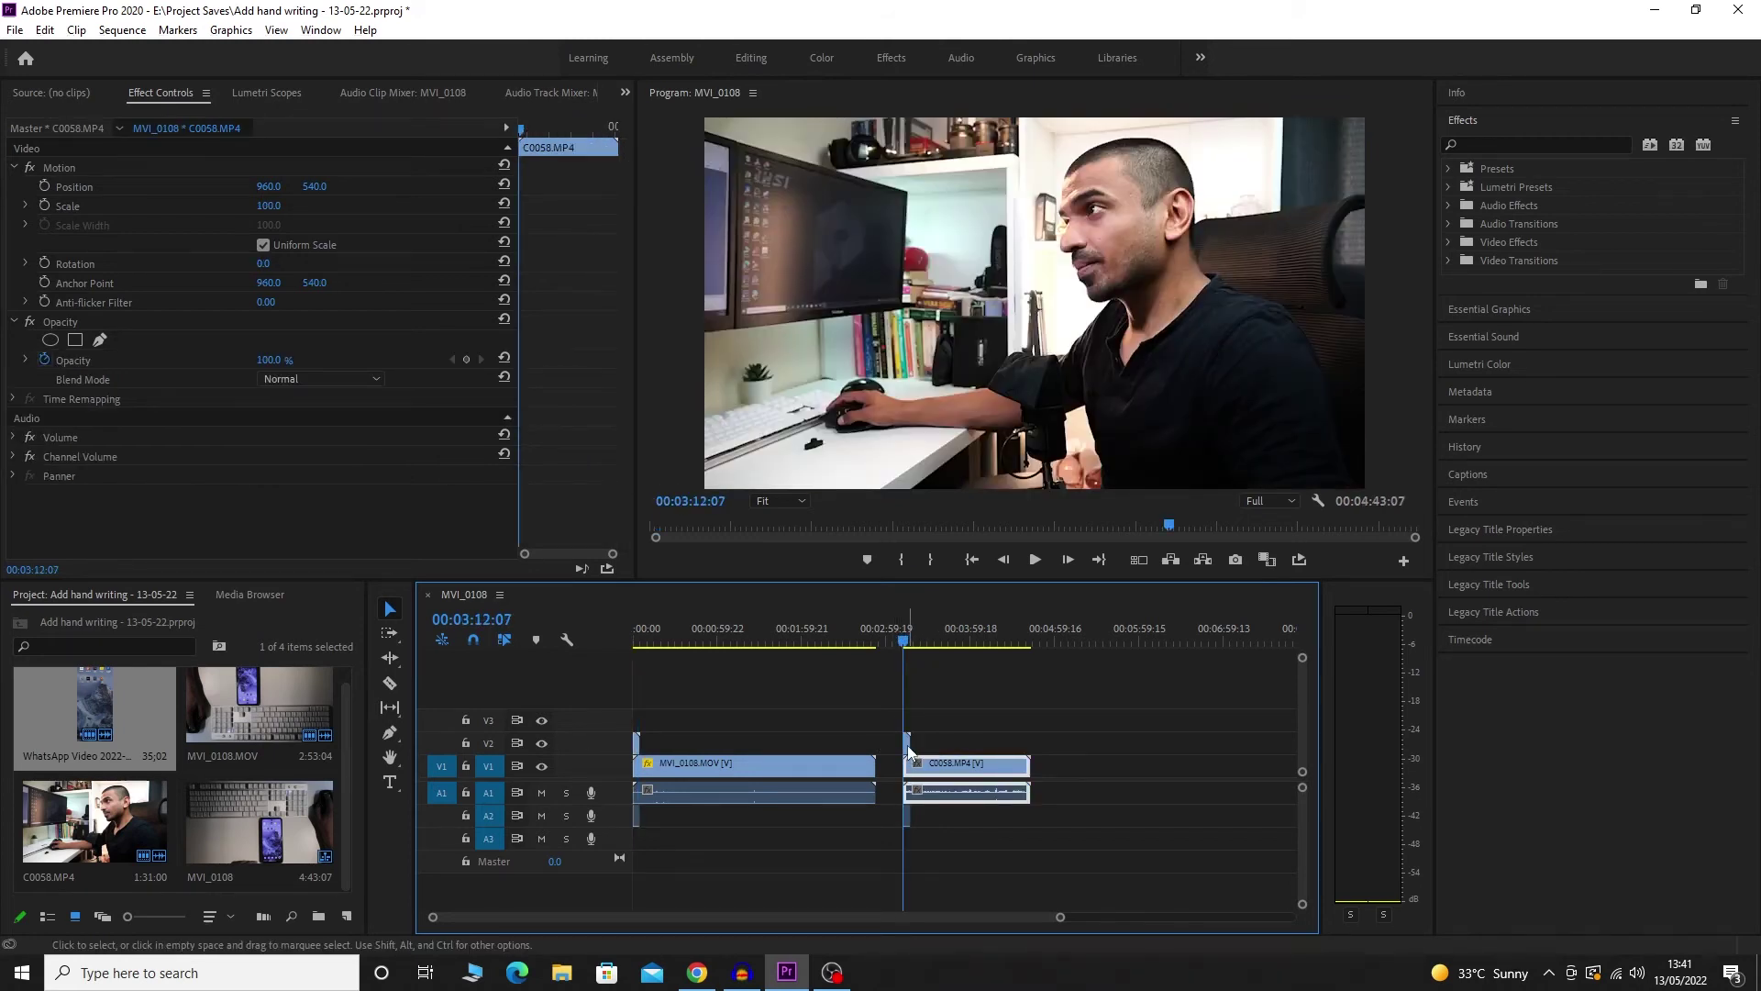
key(space)
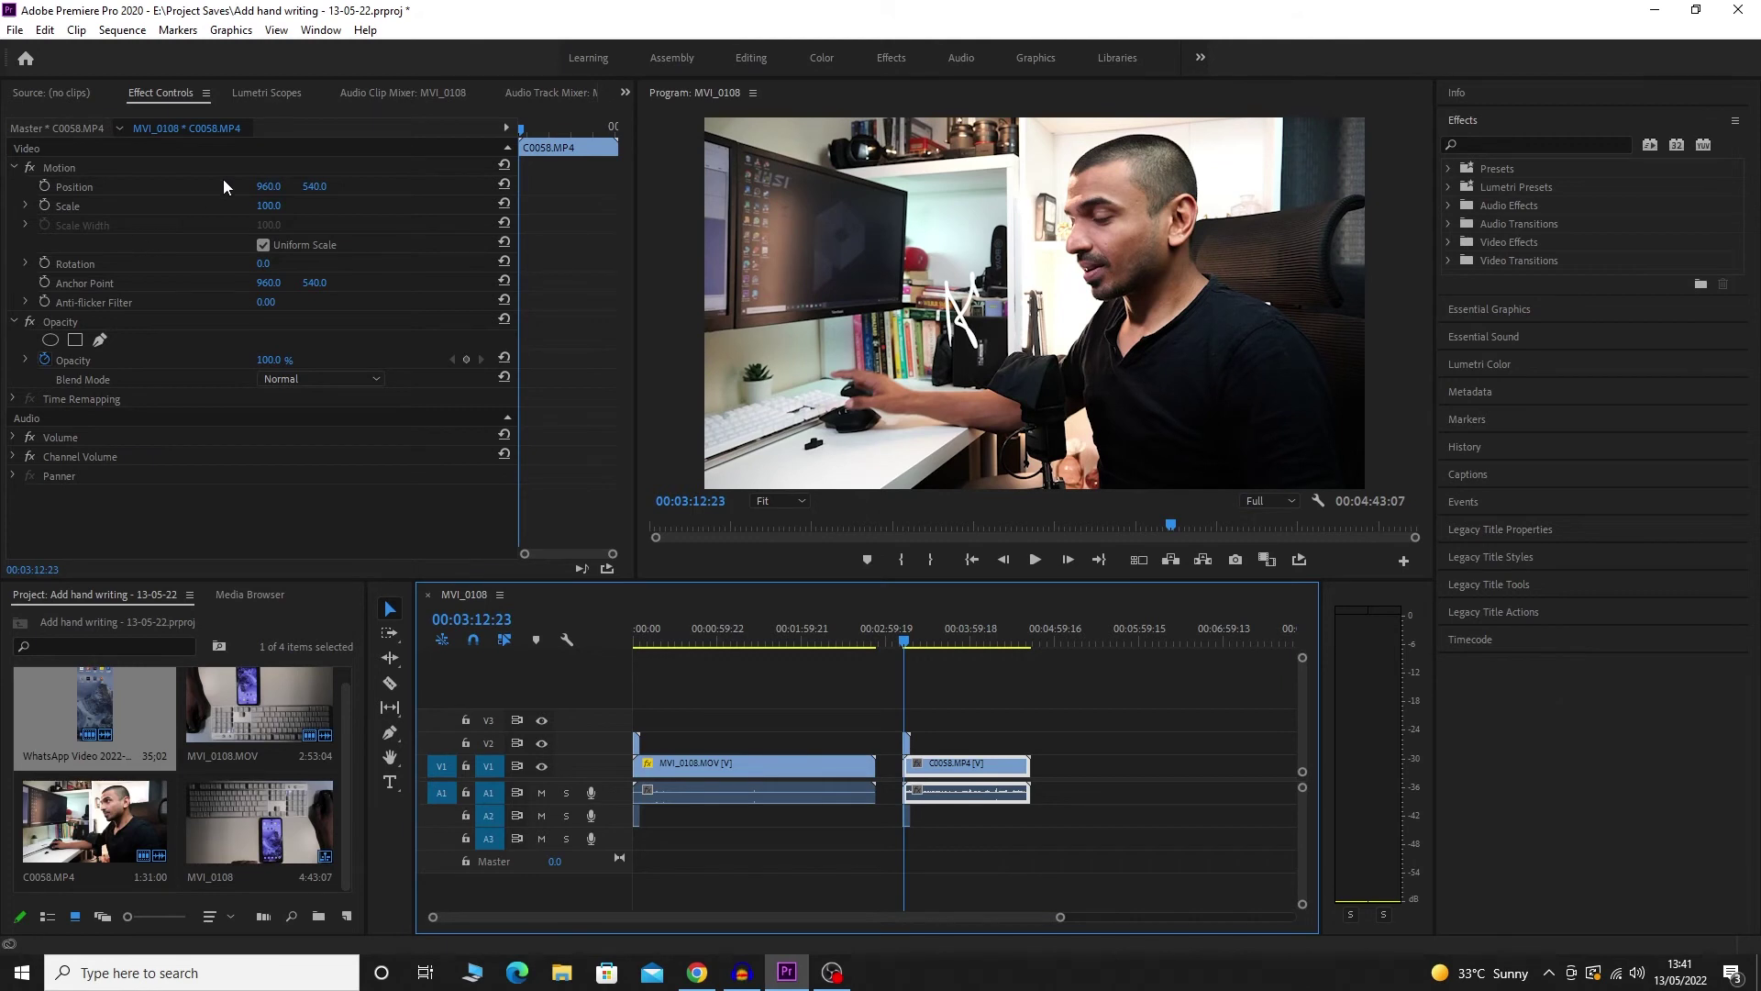
Scale the V2 handwriting clip above C0058.MP4 to 26, position it at 474, 1000, and preview it
click(910, 745)
drag(266, 206, 220, 187)
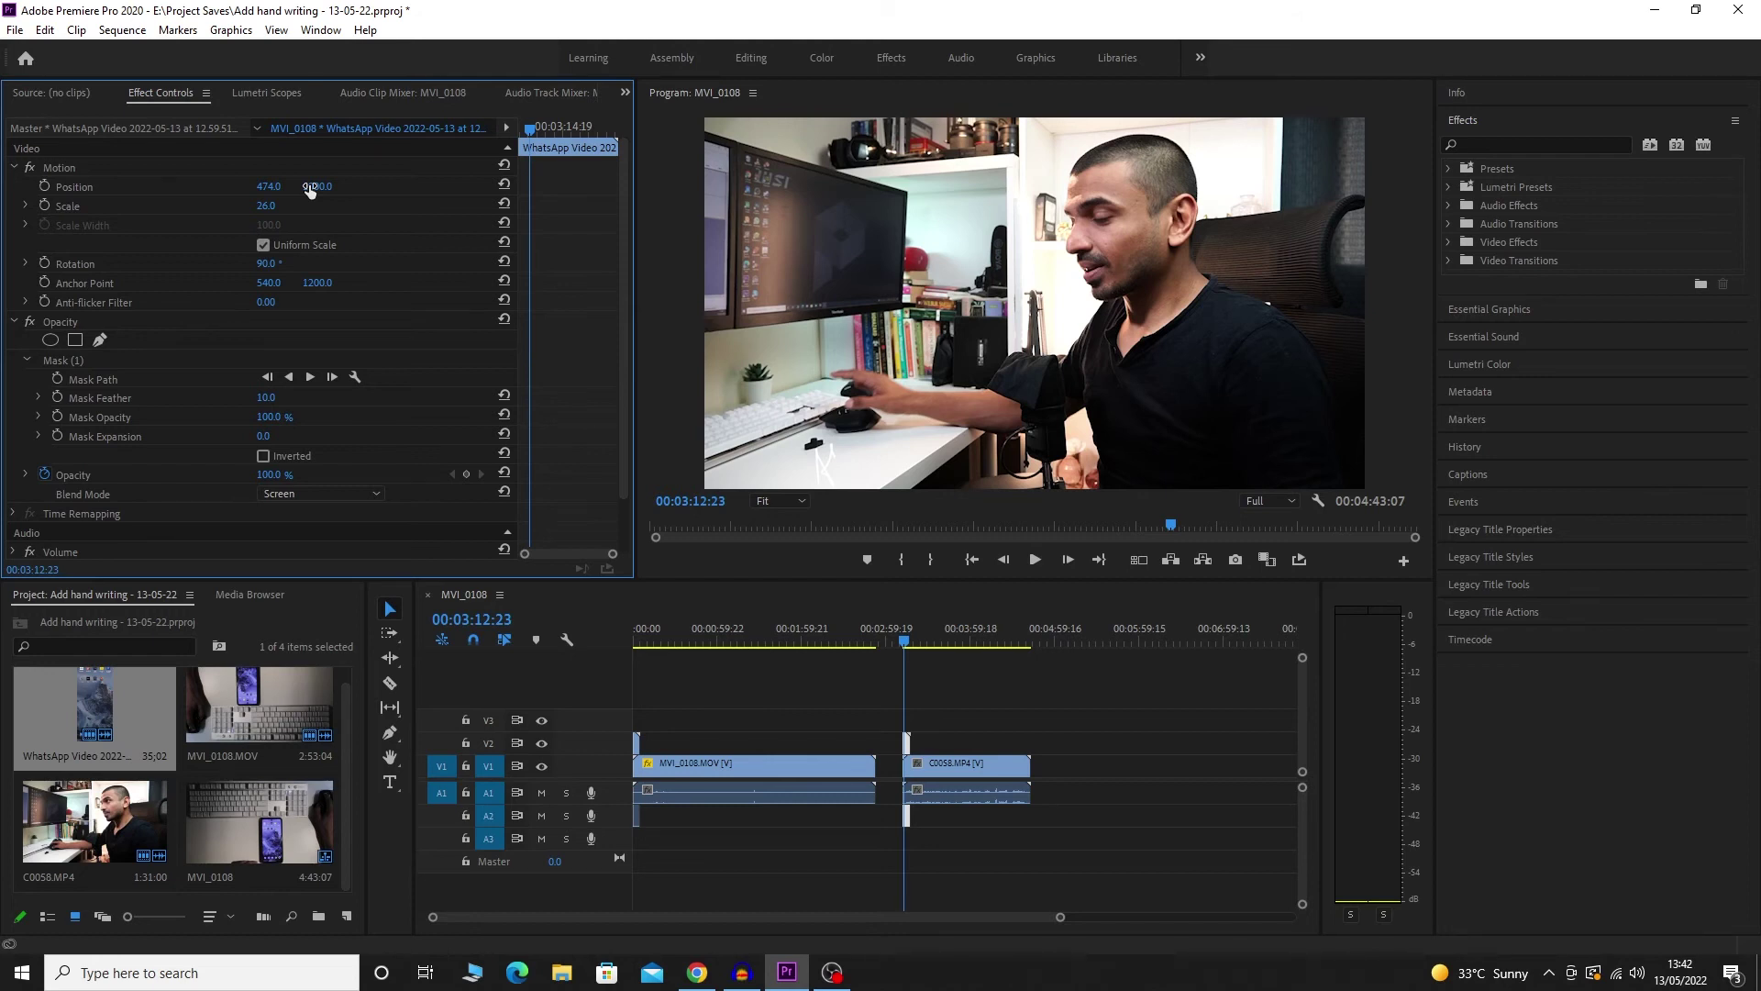
click(1031, 564)
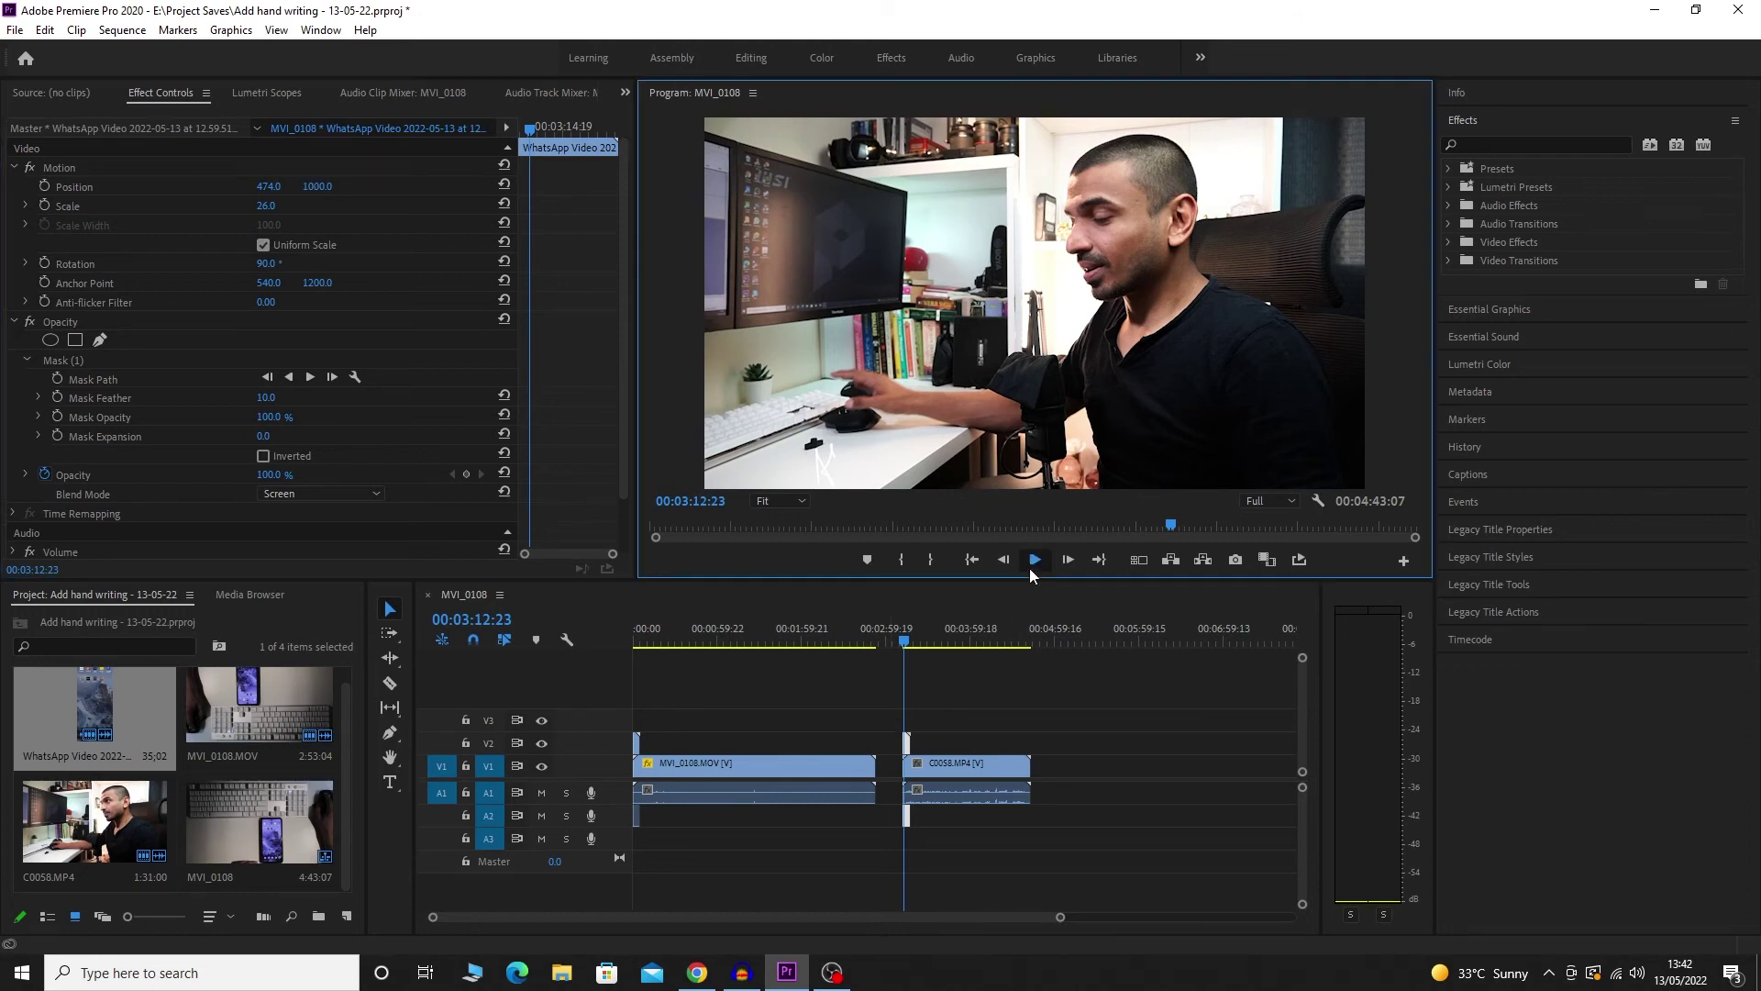
click(1030, 565)
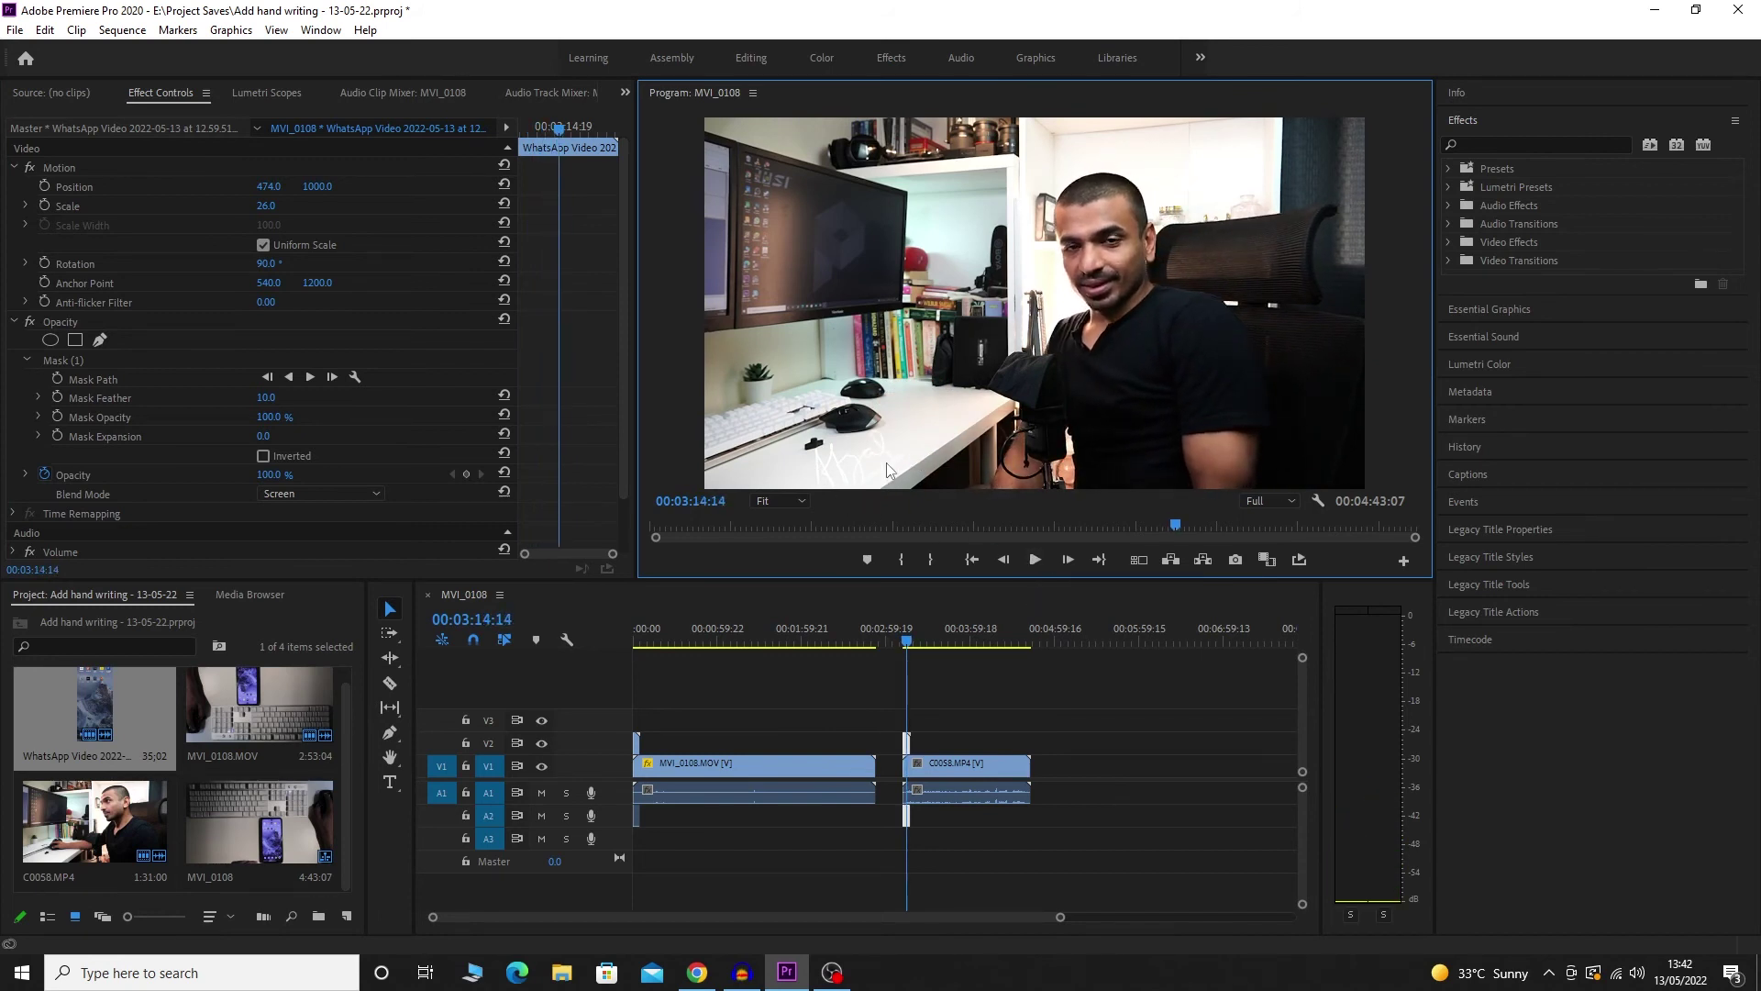
Find the Invert video effect and apply it to the handwriting clip above C0058.MP4
click(1528, 143)
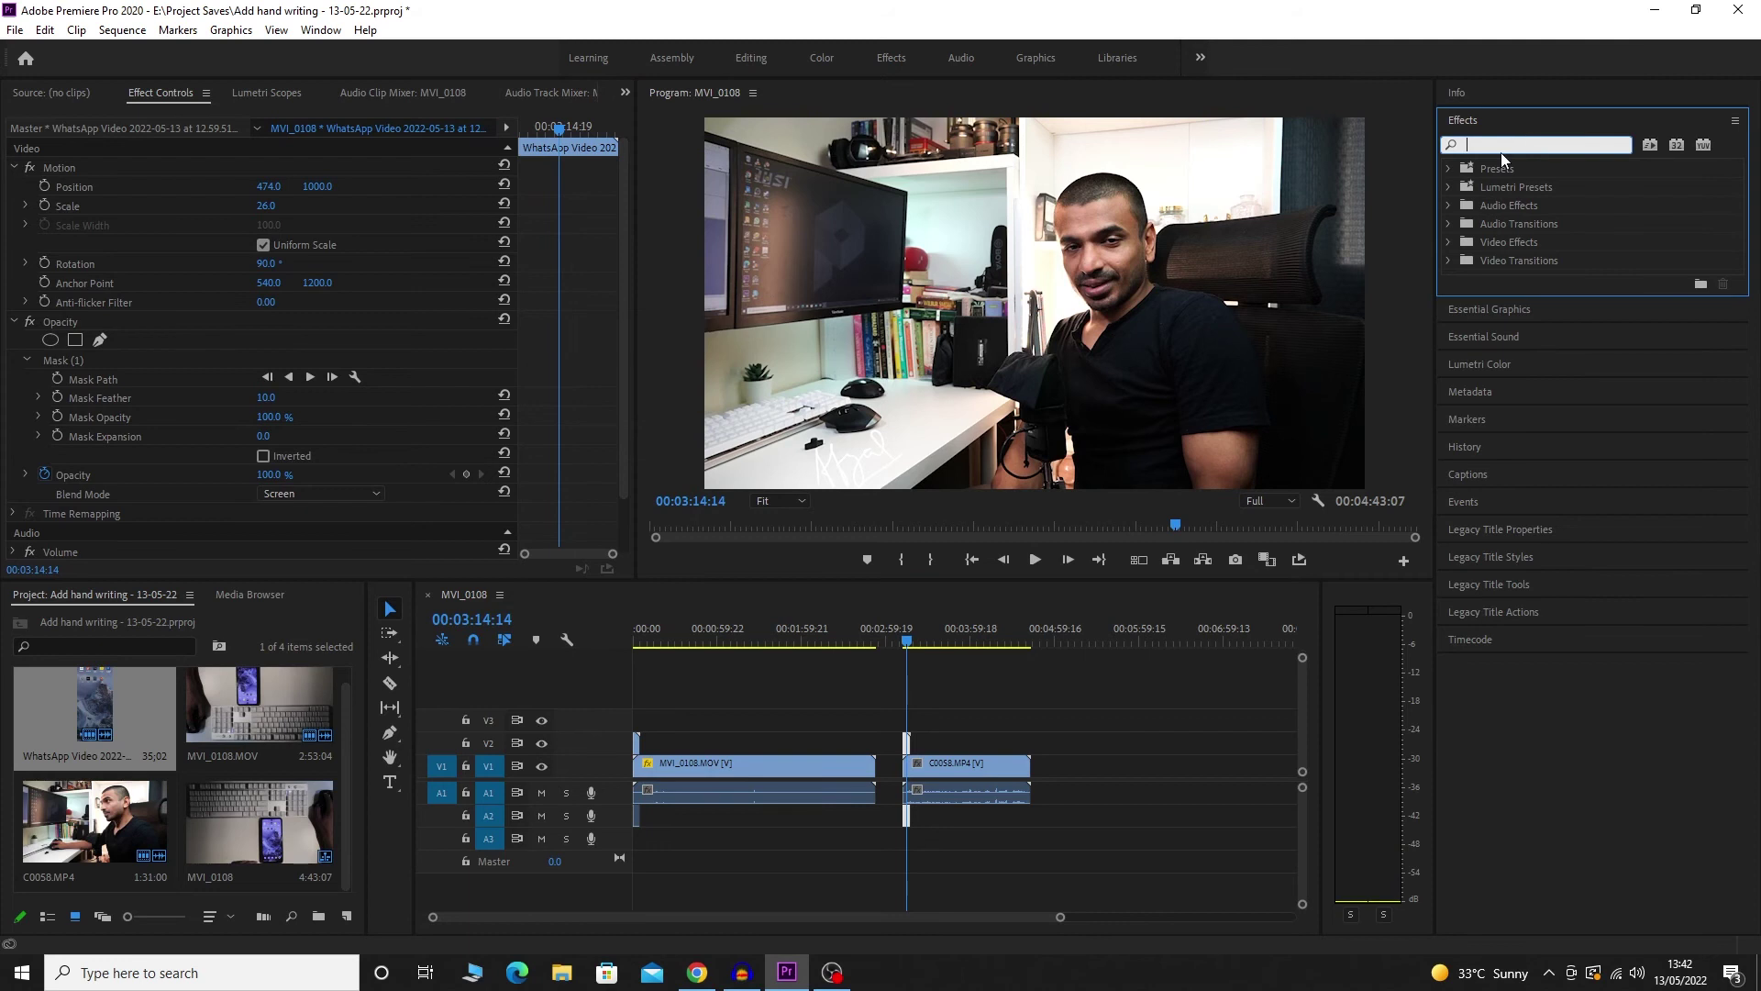
text(INVERT)
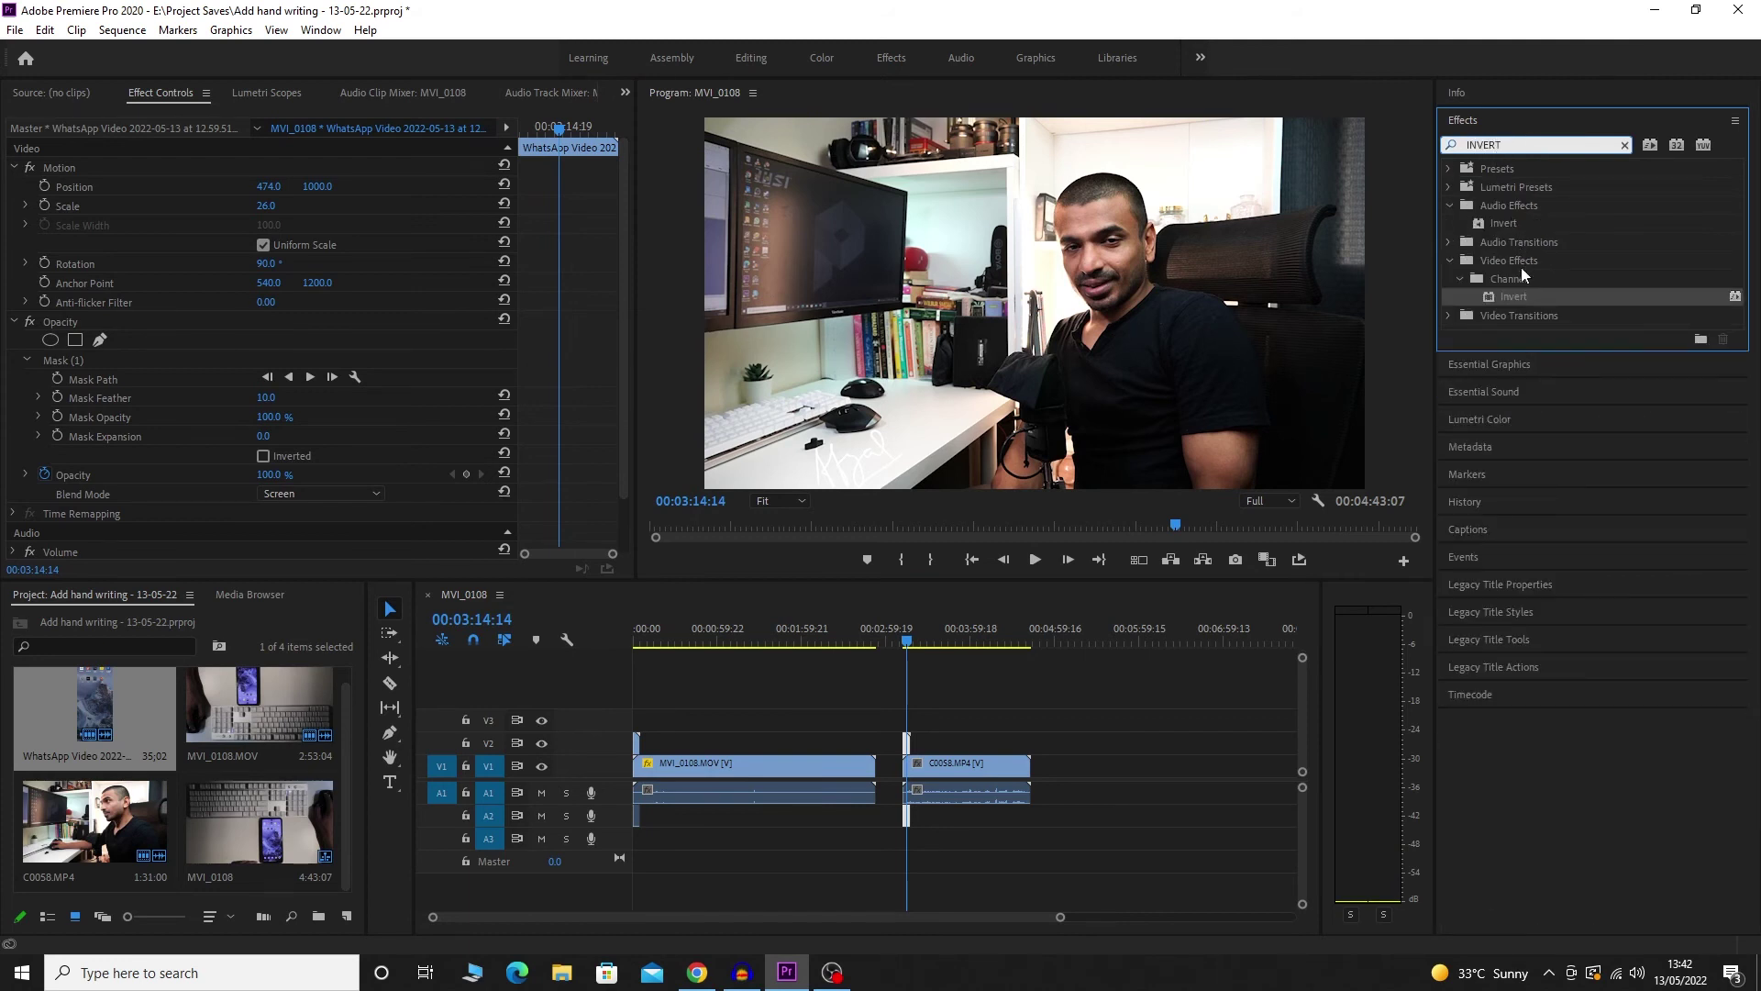
drag(1520, 296, 909, 742)
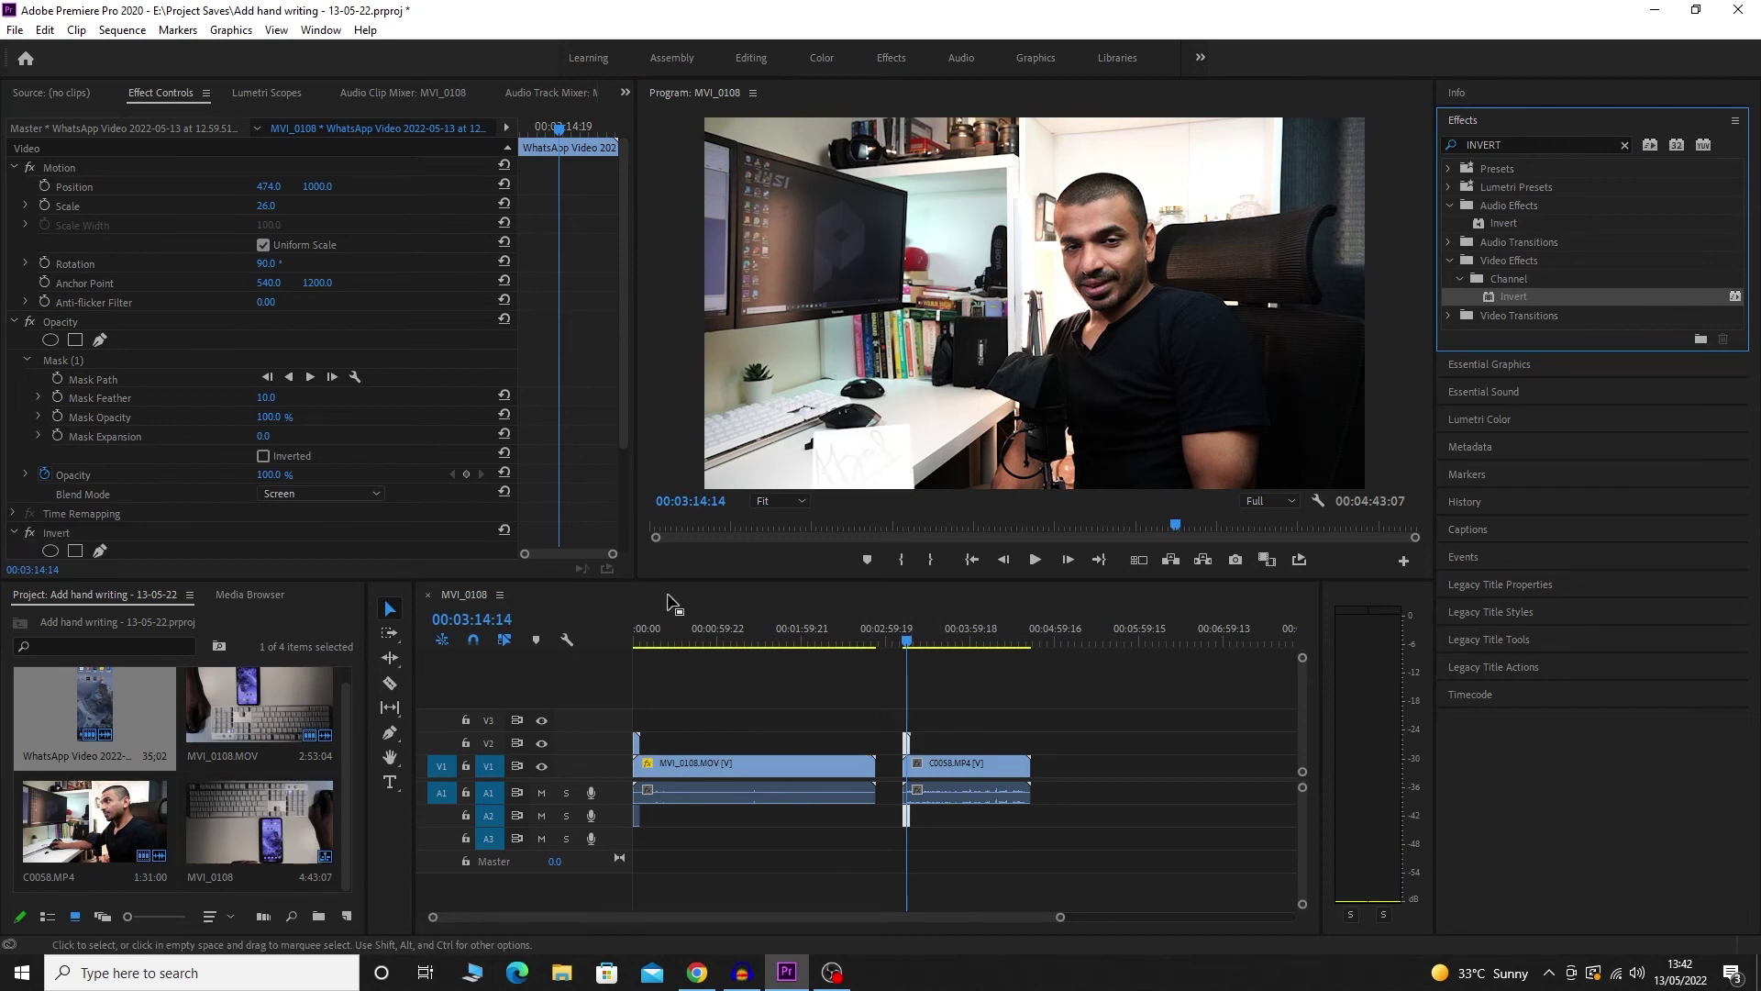
Change the inverted handwriting clip's opacity blend mode to Multiply and play it from the start of C0058.MP4
click(64, 323)
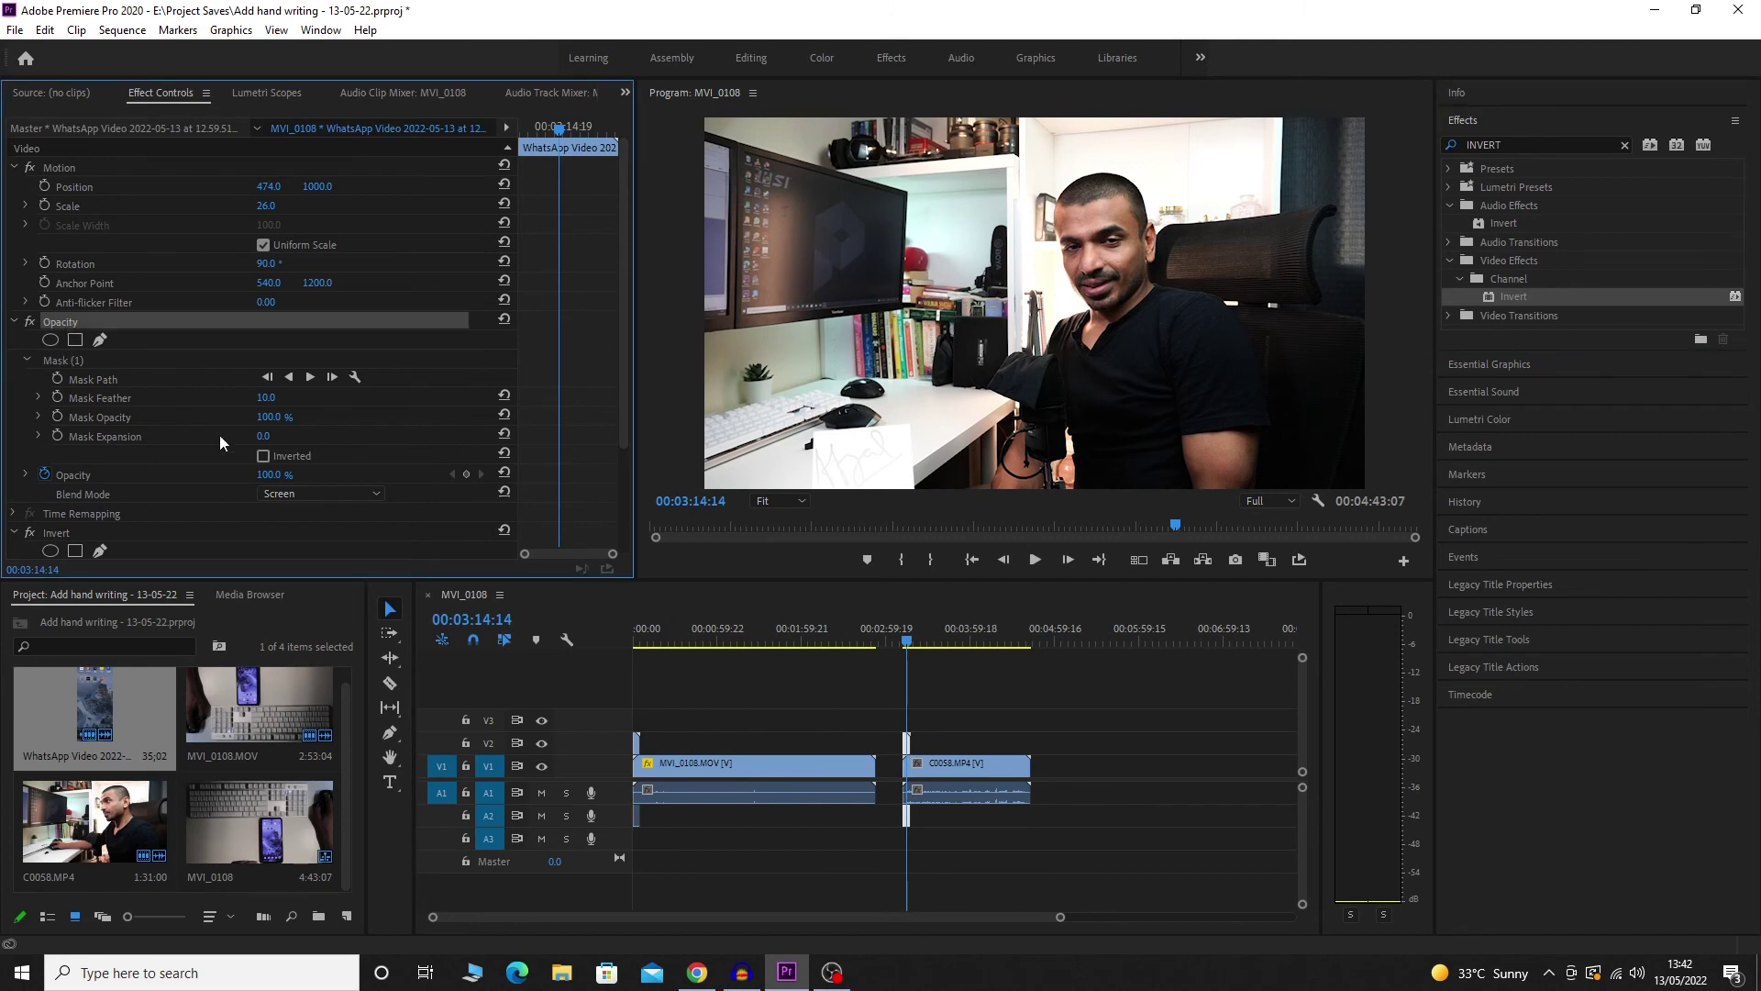
click(282, 493)
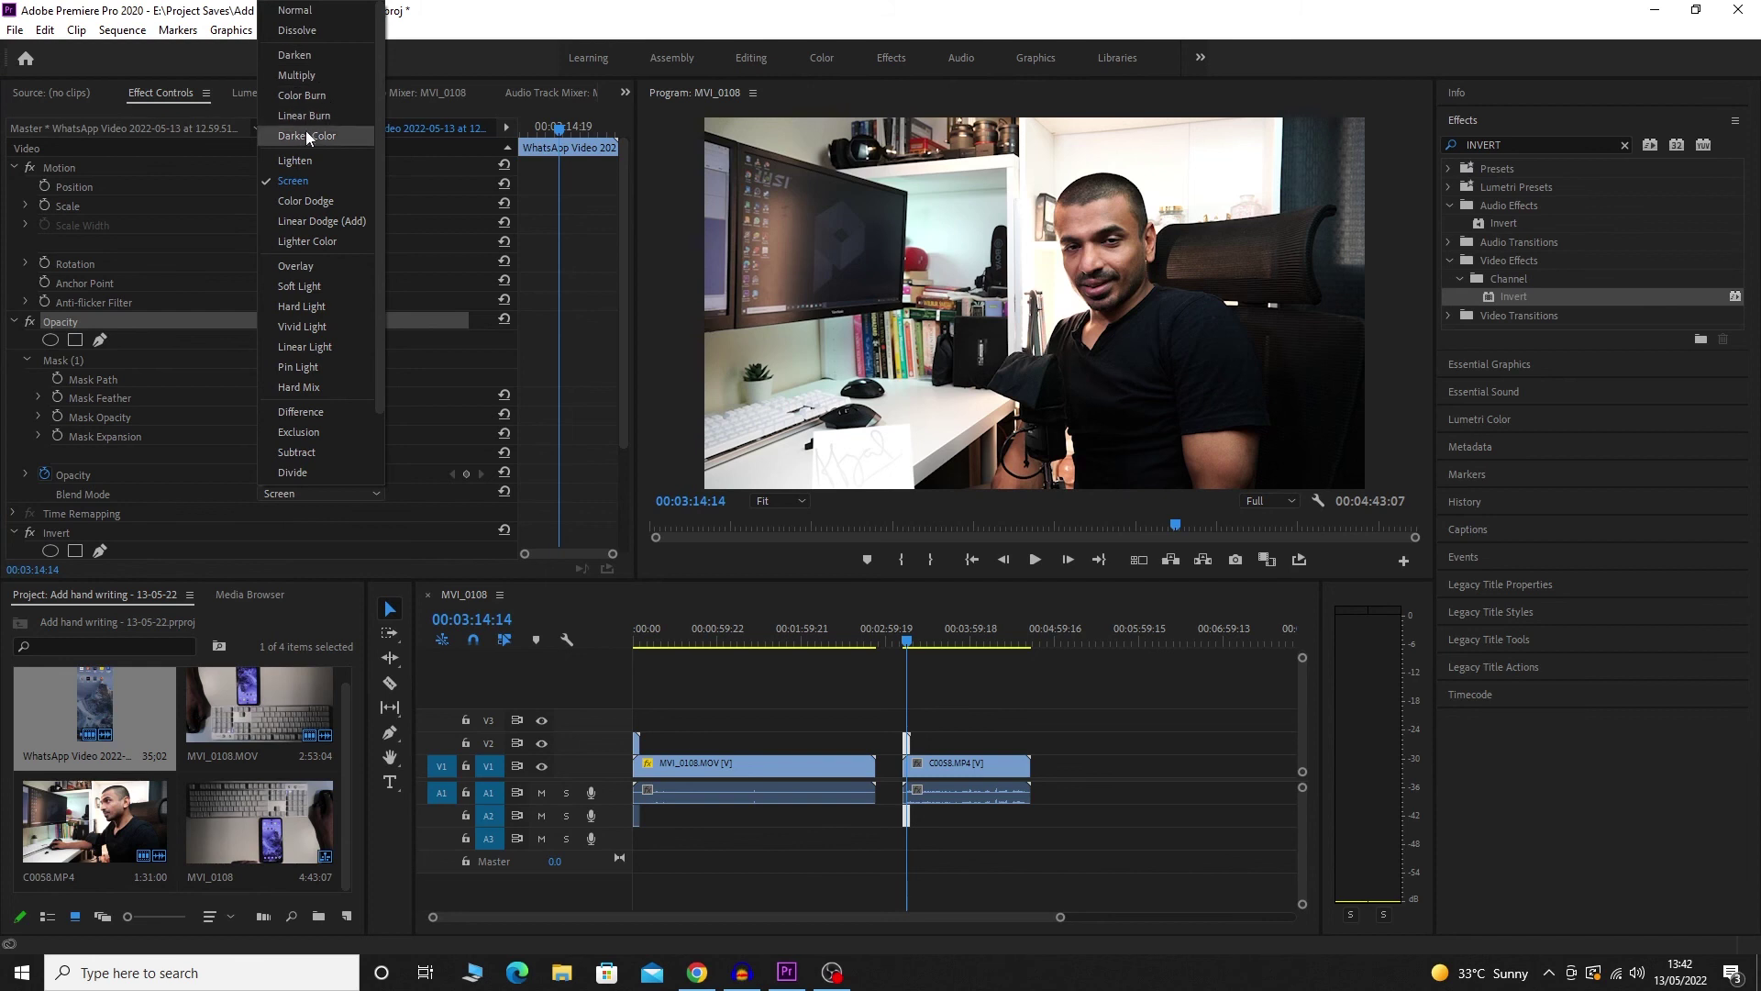
click(301, 74)
click(904, 640)
key(space)
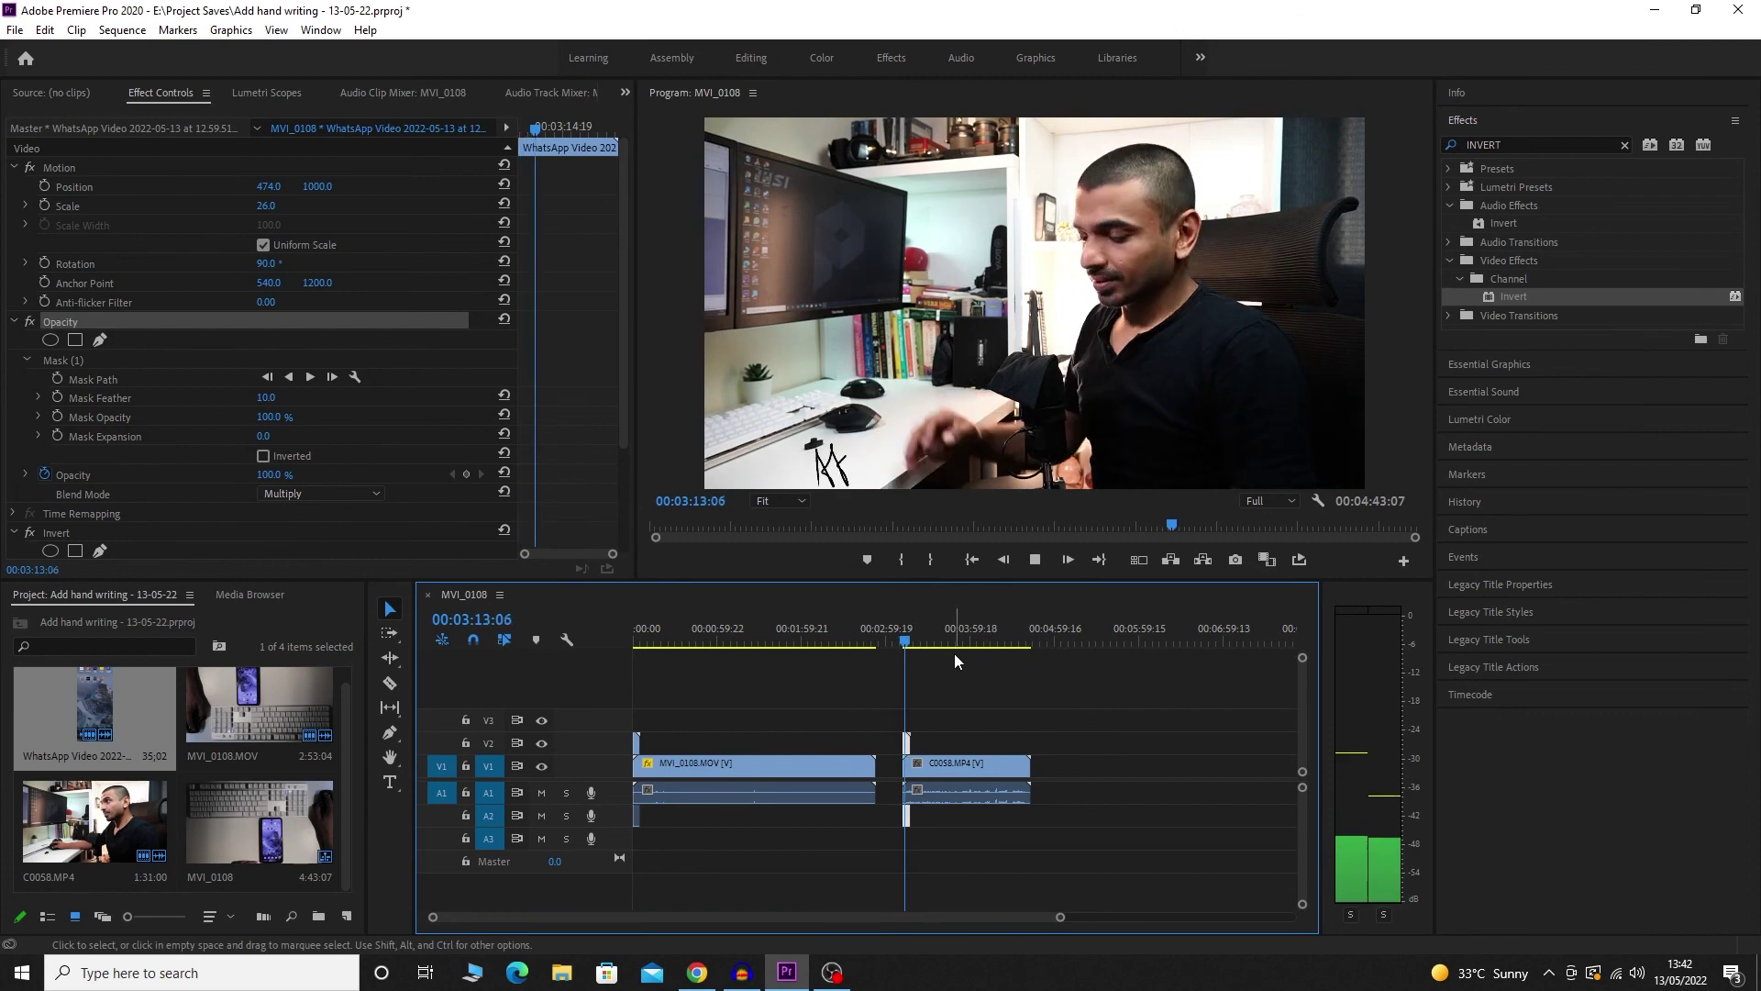